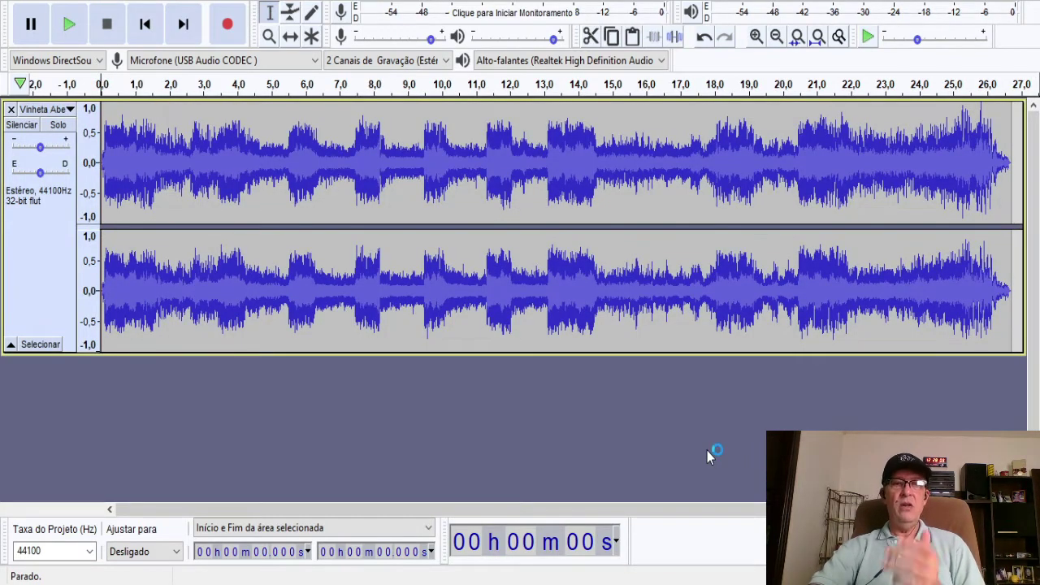
Record a voice take on a new stereo track while the Vinheta music plays, and shrink the heights of both tracks.
left_click_drag(683, 354, 673, 239)
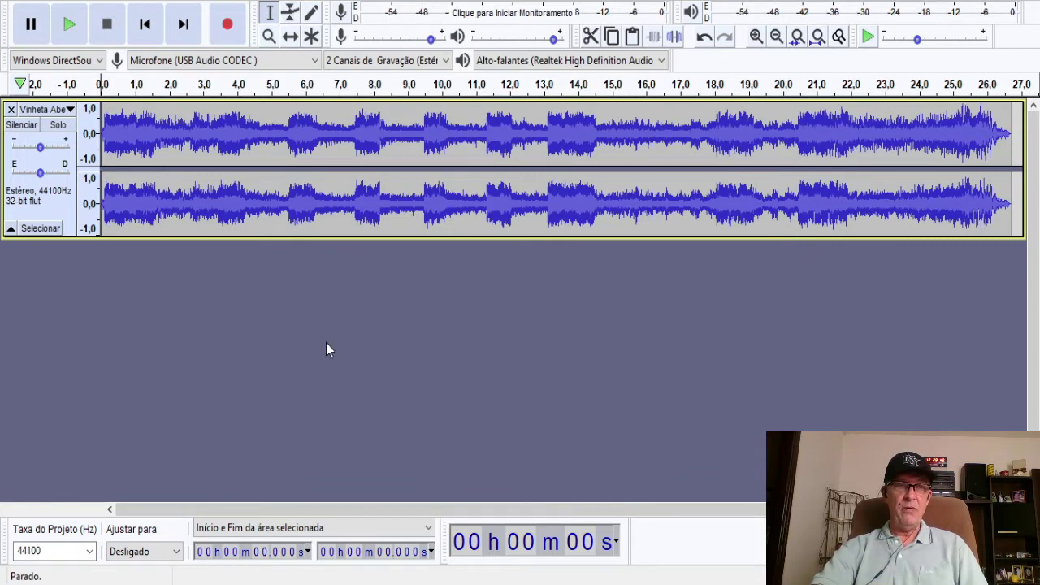
left_click(227, 24)
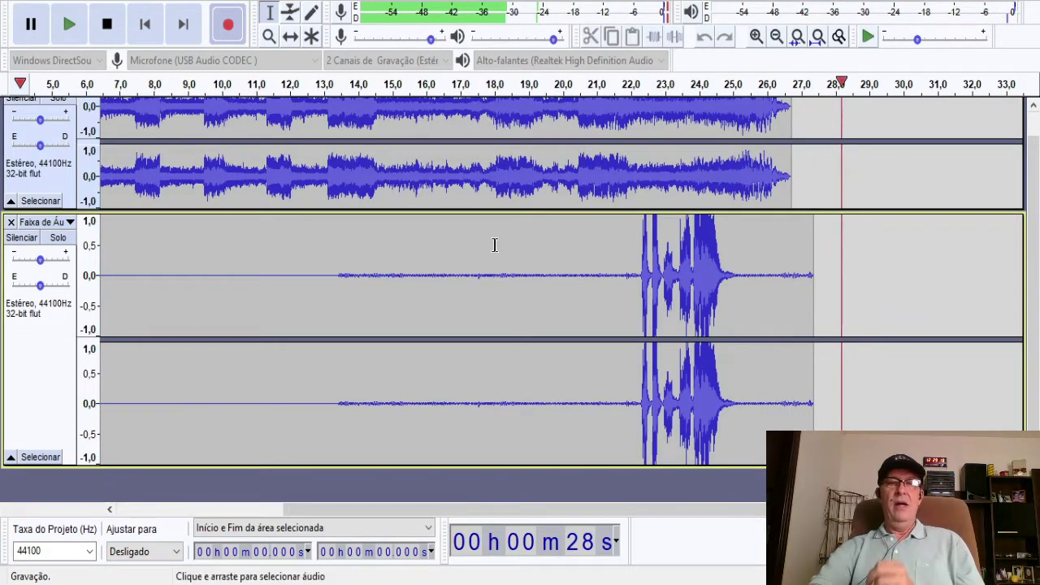
left_click(106, 24)
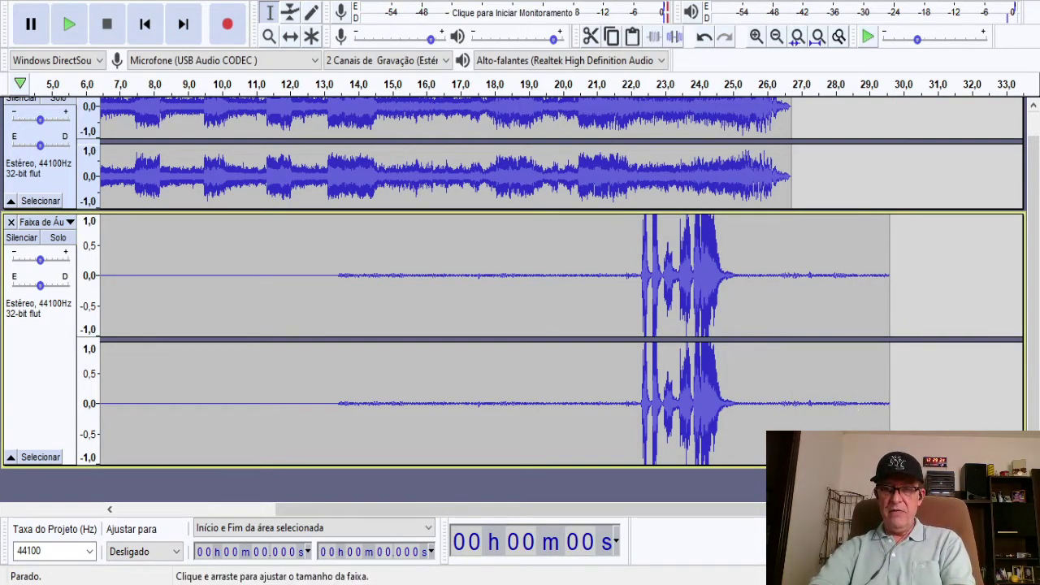
left_click_drag(857, 466, 841, 320)
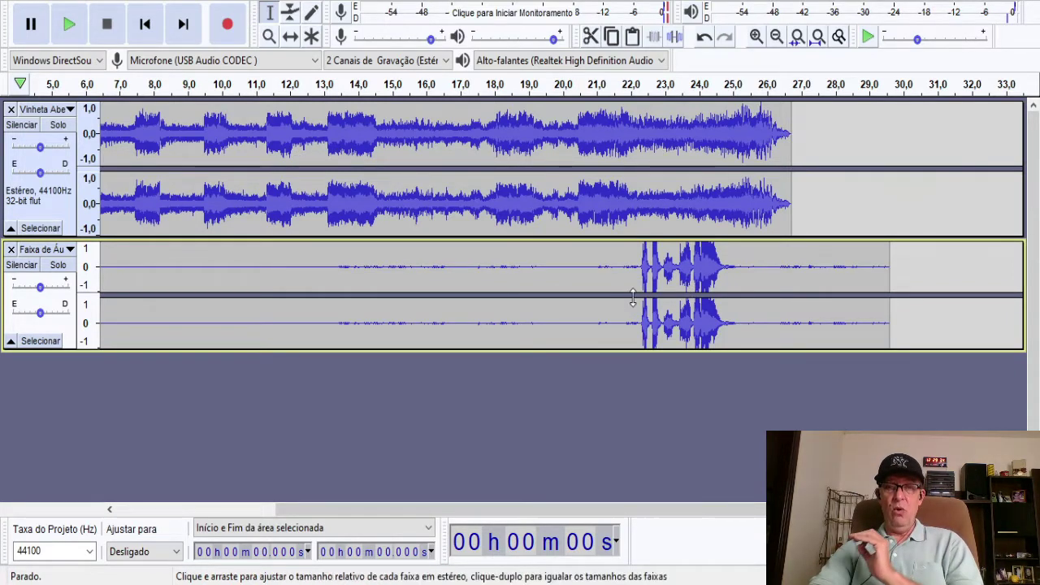
Select the speech from 21.976 s to 25.416 s on the voice track and lower its peak level below clipping.
left_click(747, 294)
left_click_drag(735, 294, 618, 297)
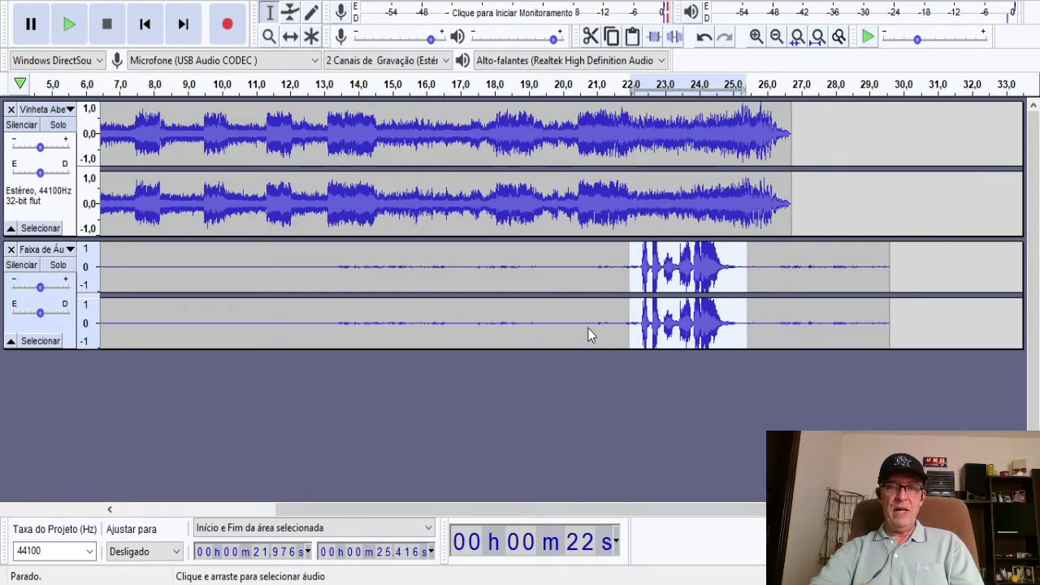
left_click(667, 446)
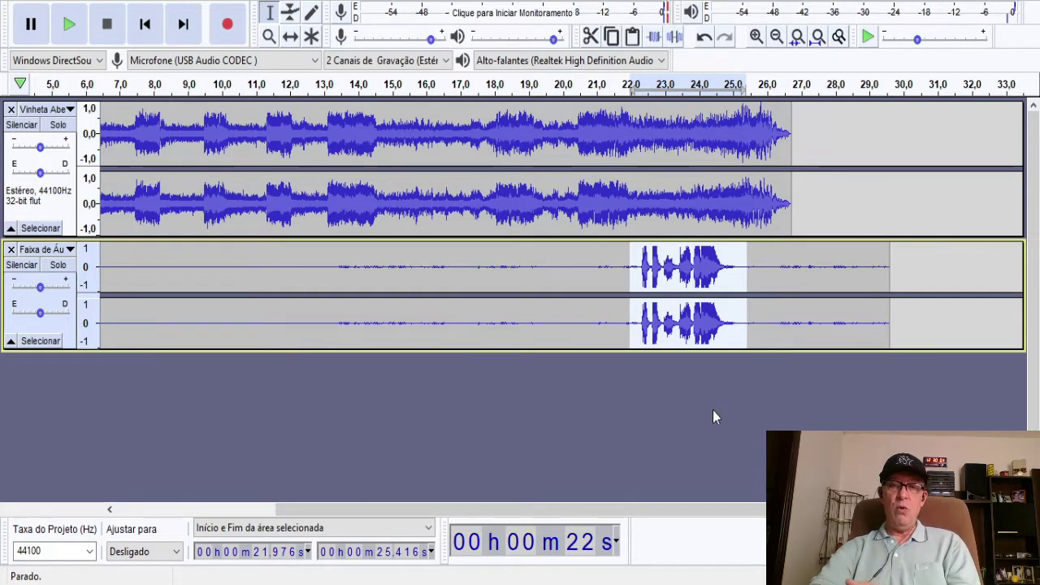
Clear the speech selection and play both tracks from the start to check the voice against the music.
left_click(594, 308)
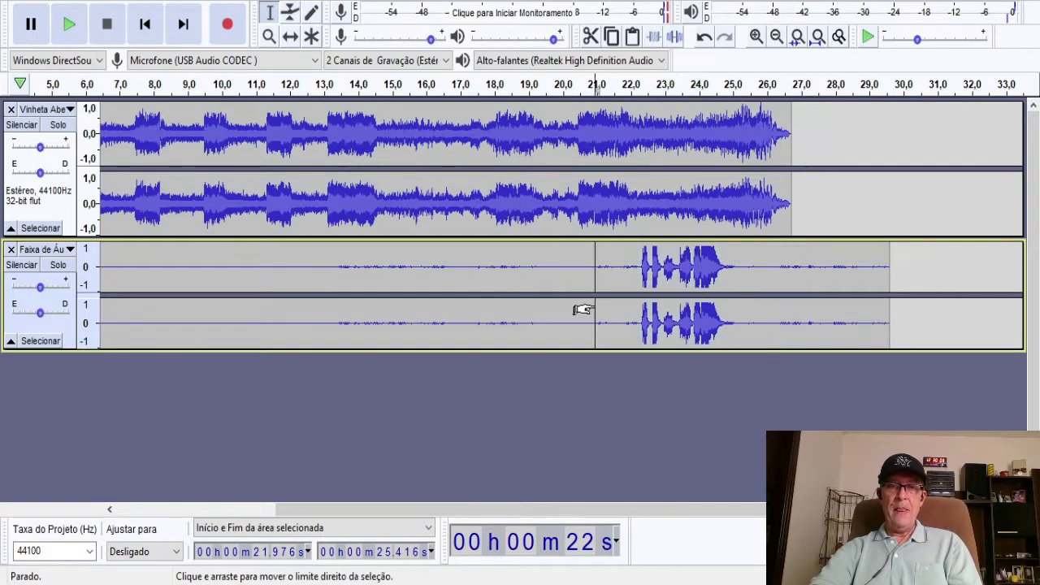
left_click(144, 26)
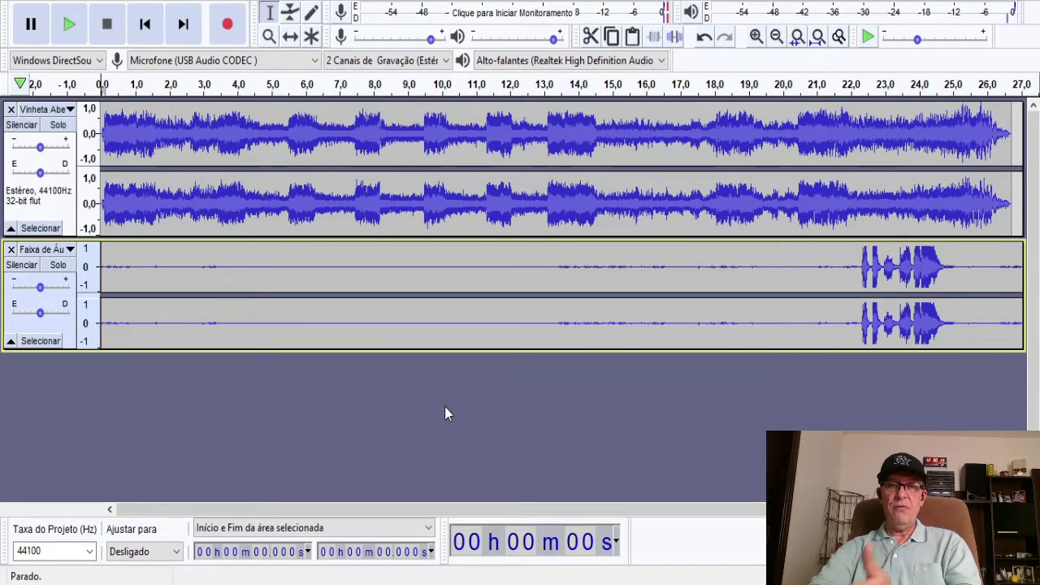
left_click(69, 27)
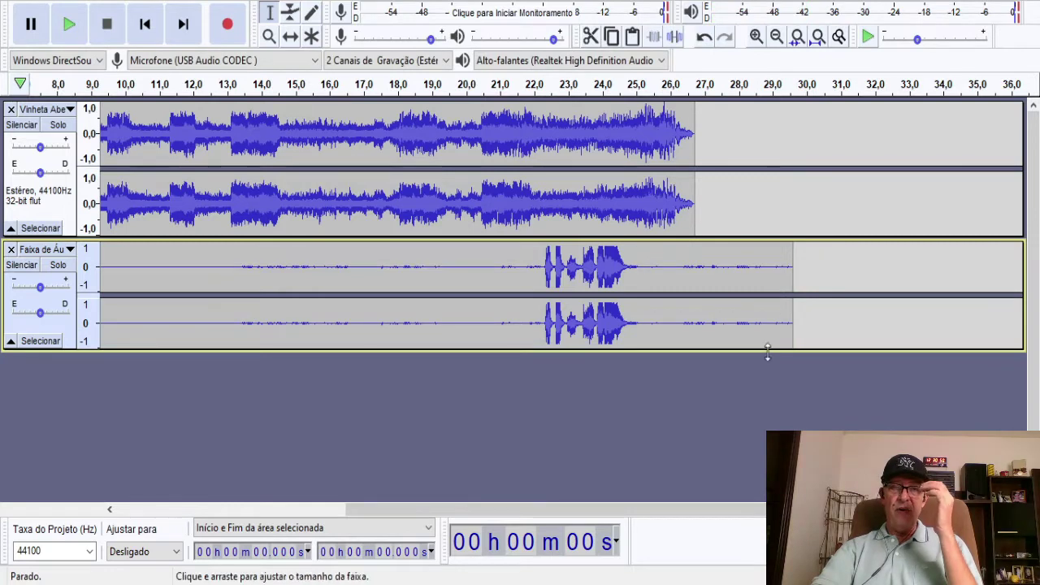
Select the speech from 21.753 s to 25.371 s, apply a reverb effect to it, and lower its peak level.
left_click(649, 303)
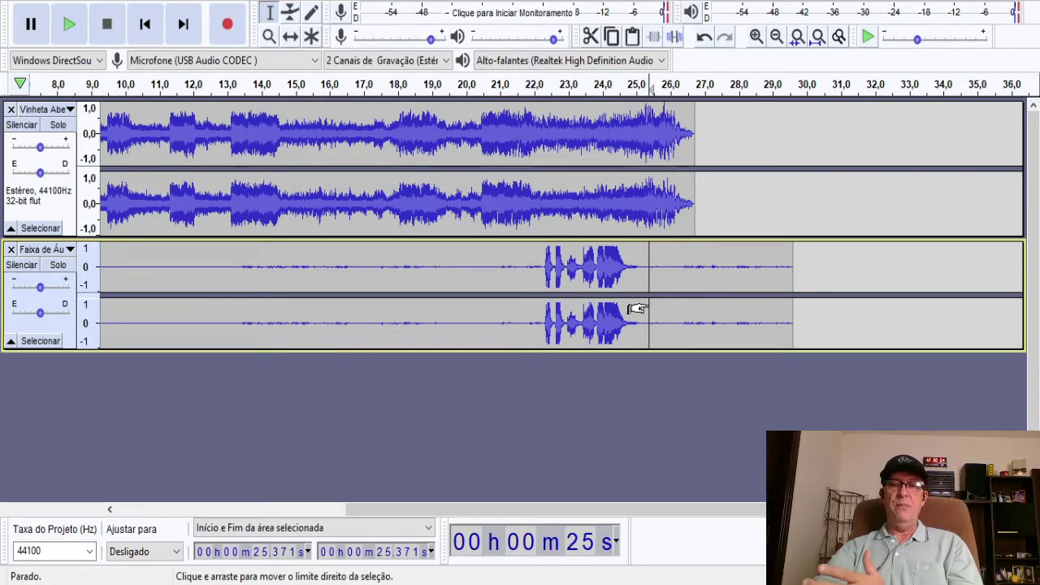
left_click_drag(637, 309, 510, 325)
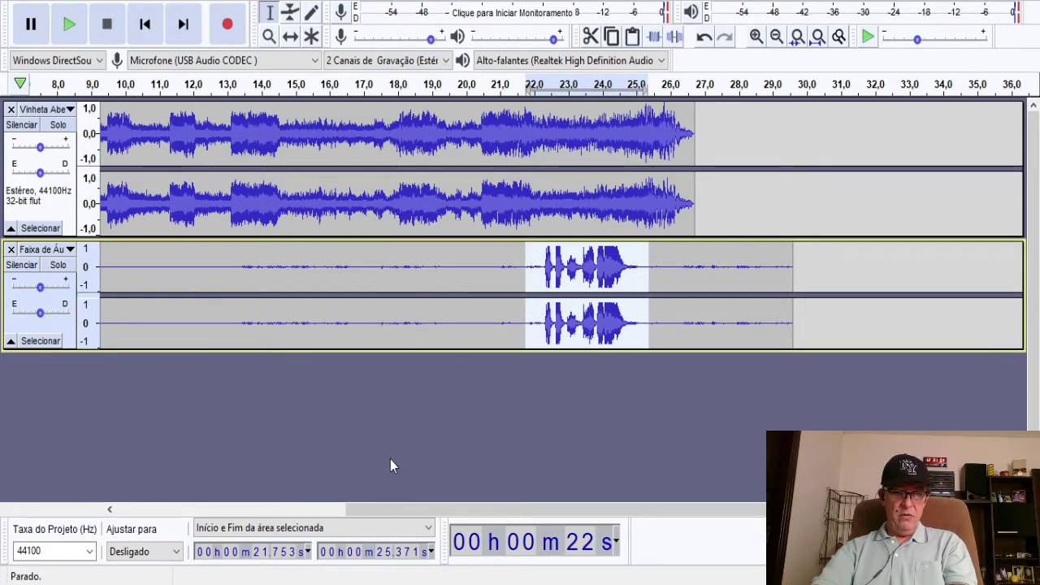
left_click(545, 489)
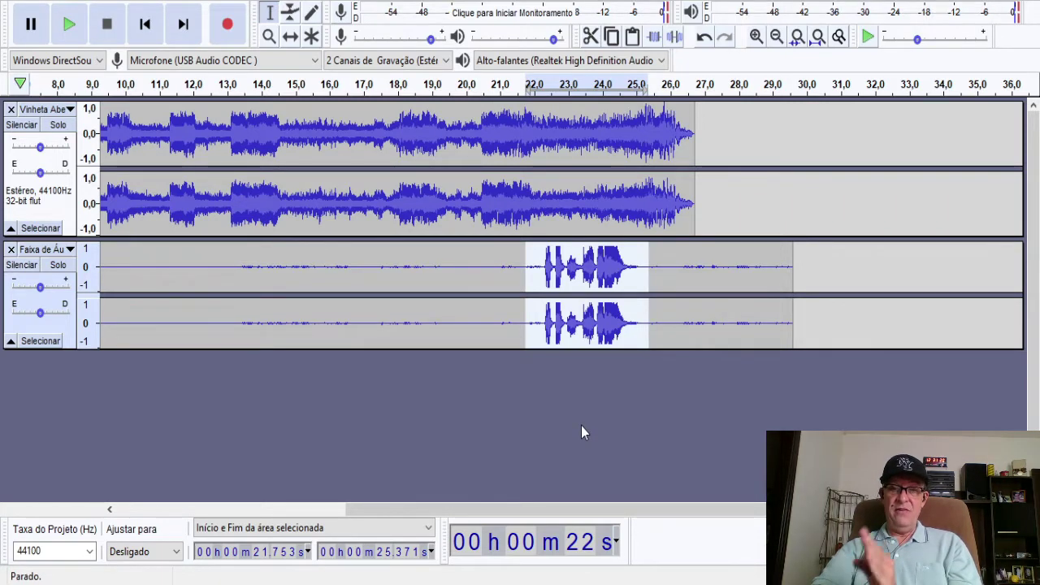
key("ctrl+r")
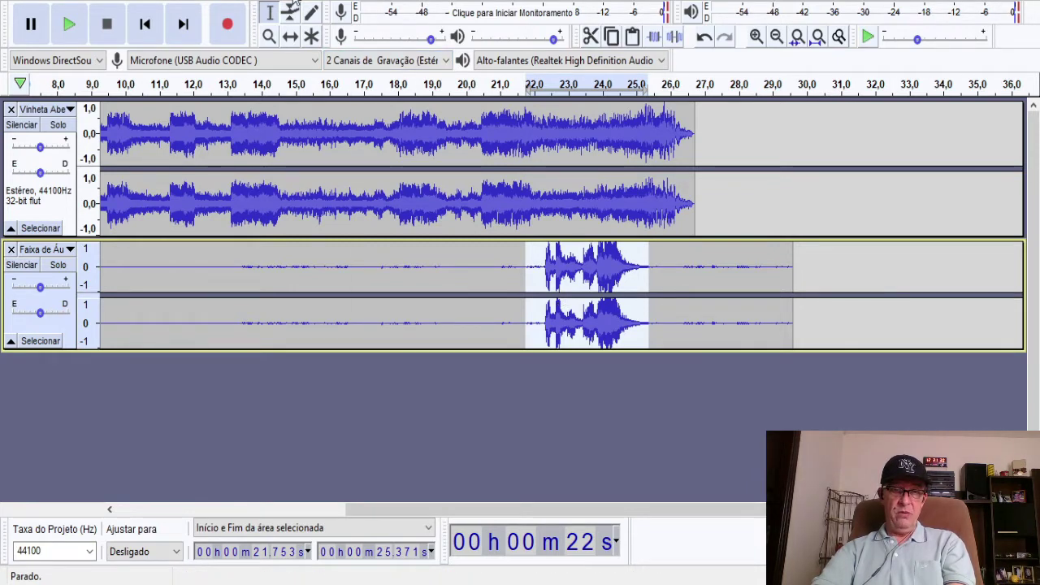
left_click(747, 450)
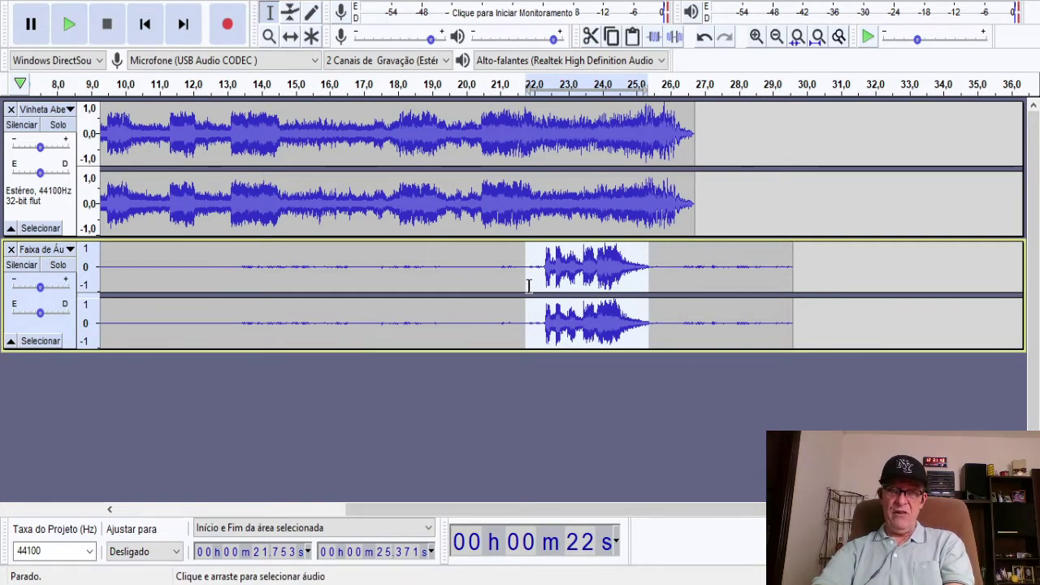
Deselect the processed speech and play the project from the start to hear the effect in the mix.
left_click(108, 286)
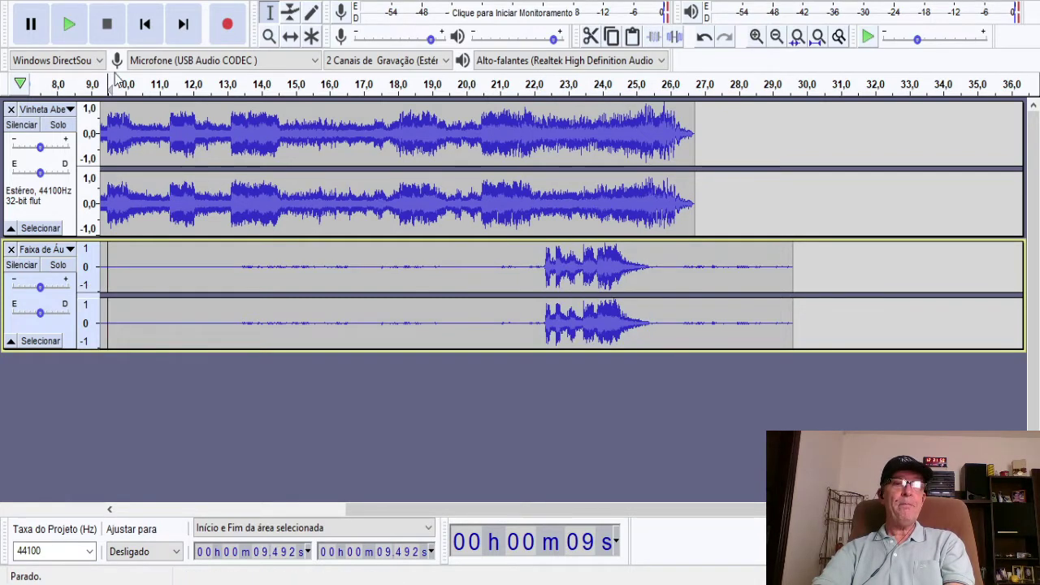
left_click(145, 24)
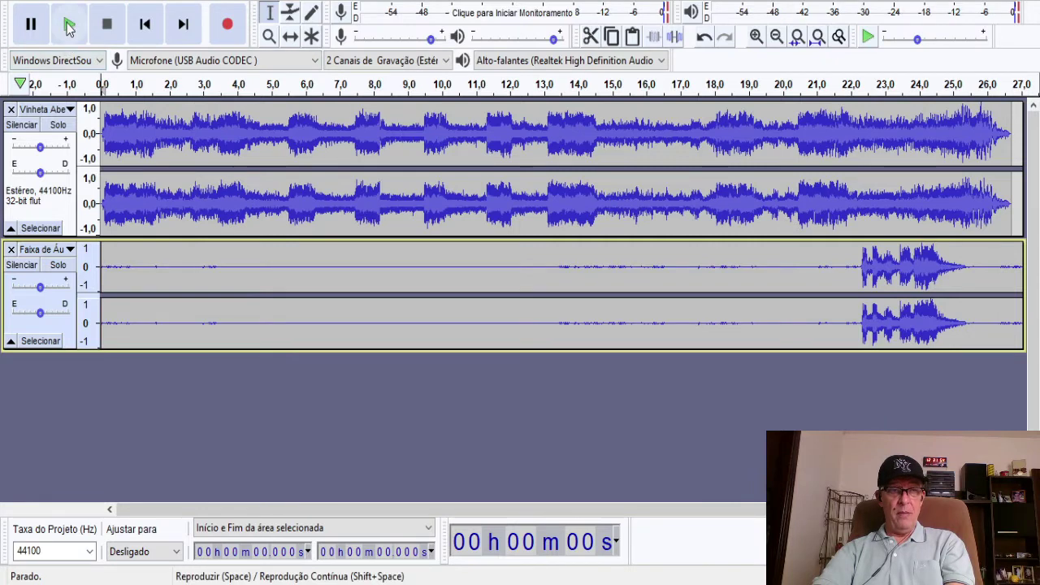
left_click(69, 26)
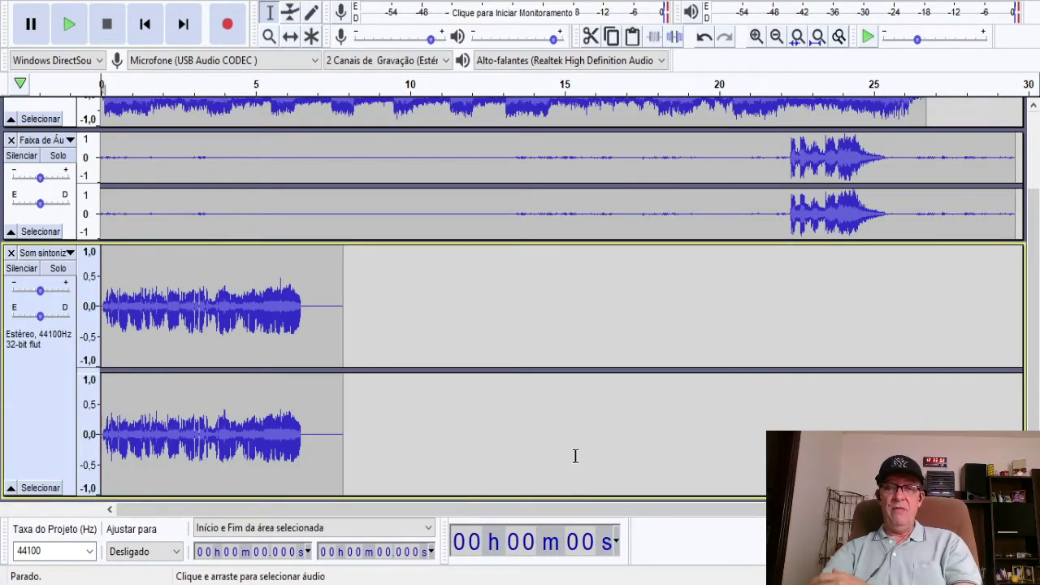
Shrink the Som sintoniz track's height and shift its clip to start at about 26.4 s, where the Vinheta music ends.
left_click_drag(598, 494, 603, 380)
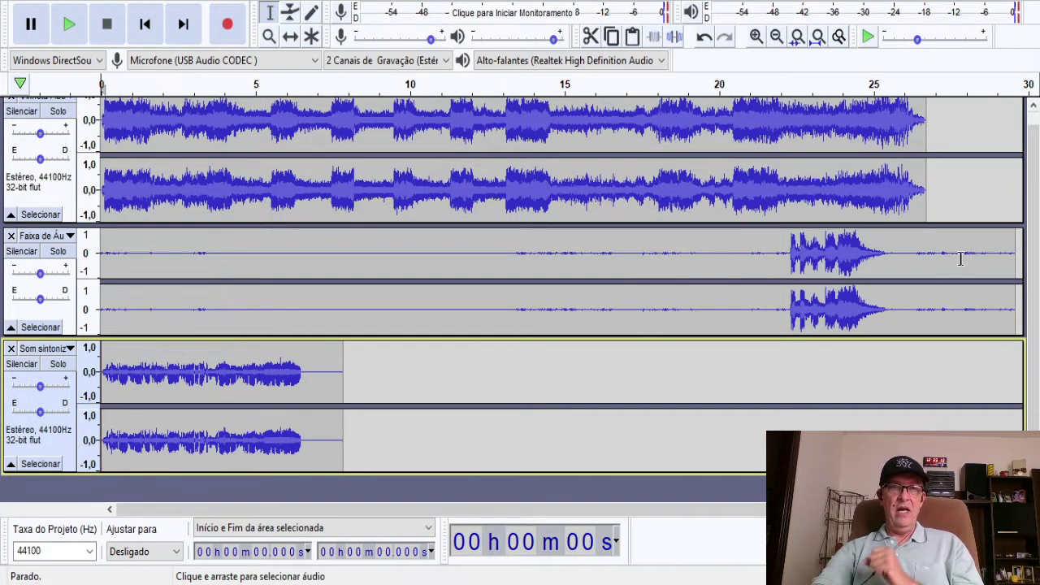
left_click(290, 38)
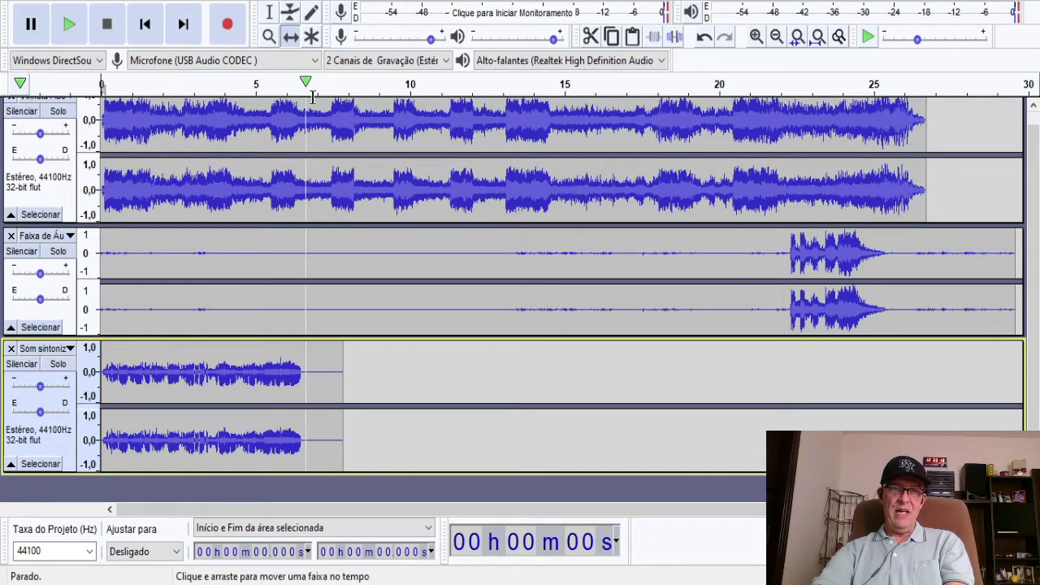
left_click_drag(327, 390, 1035, 385)
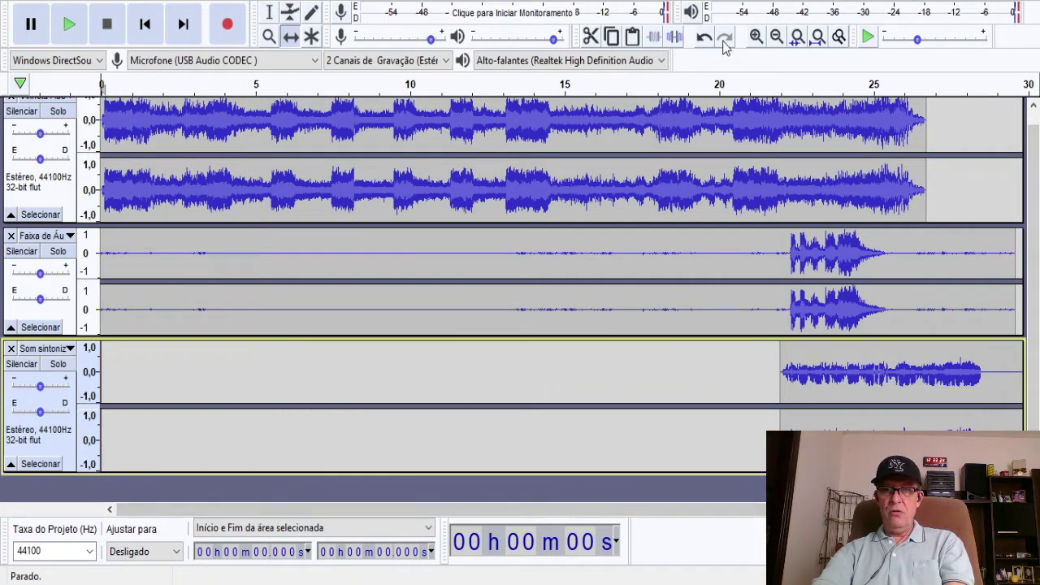
left_click(778, 39)
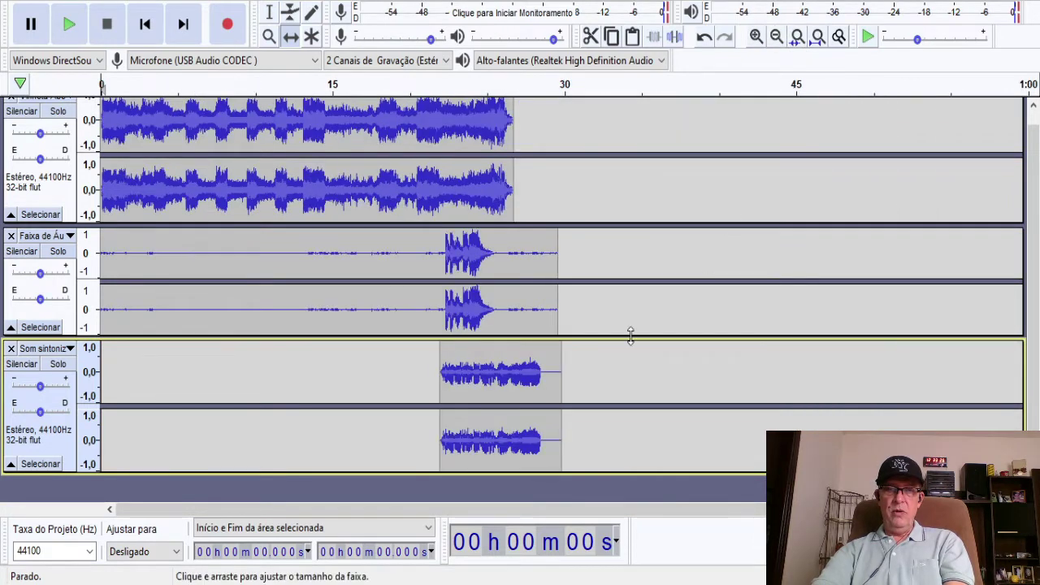
left_click_drag(559, 395, 629, 389)
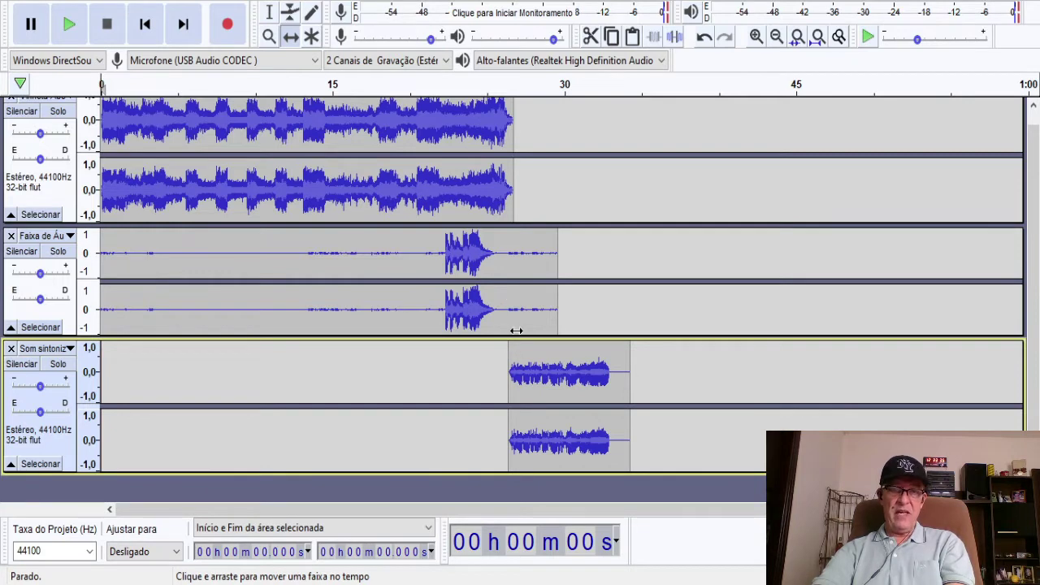
Restore the selection tool and play the three-track mix from the start, stopping after the music-to-tuning-sound transition.
left_click(270, 14)
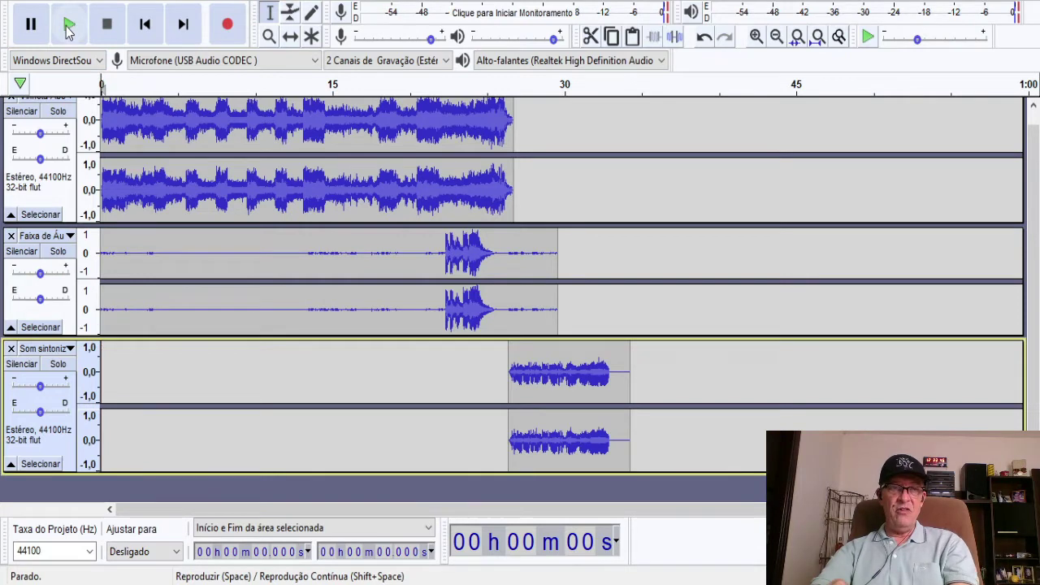
left_click(69, 27)
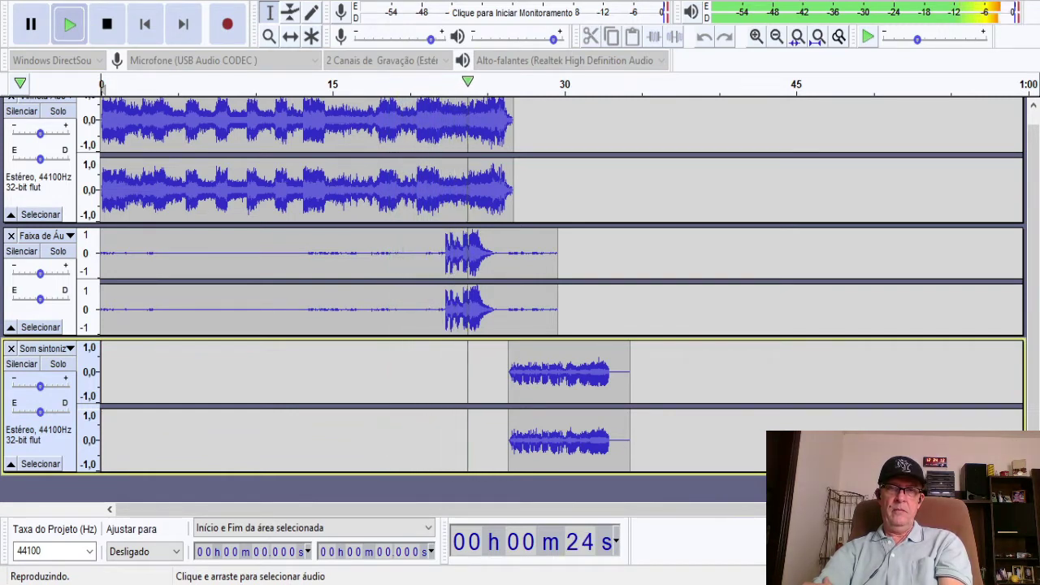
left_click(108, 26)
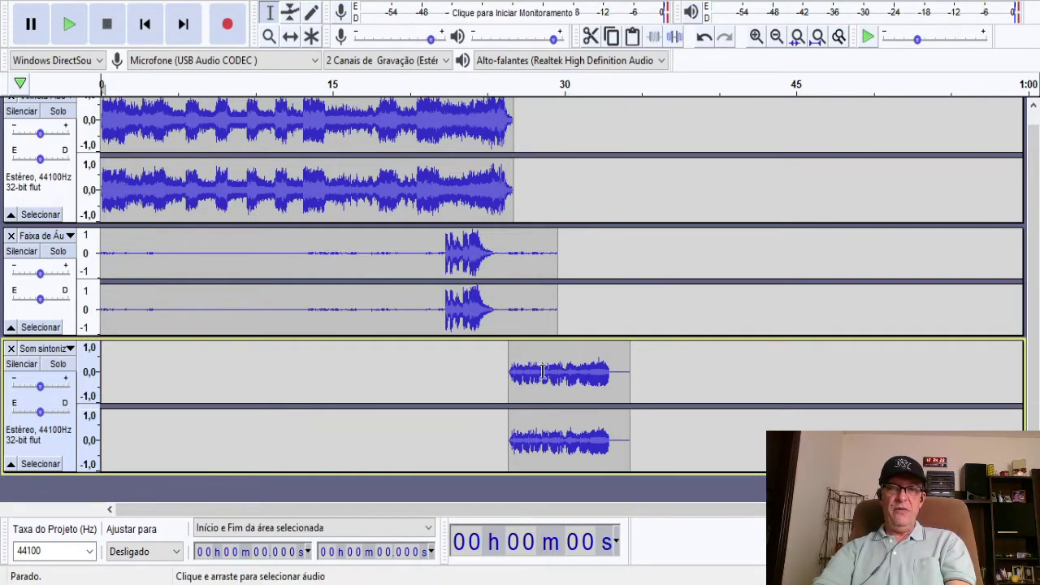
Shift the Som sintoniz clip slightly earlier, to about 25.9 s, so it overlaps the end of the Vinheta music.
left_click(291, 38)
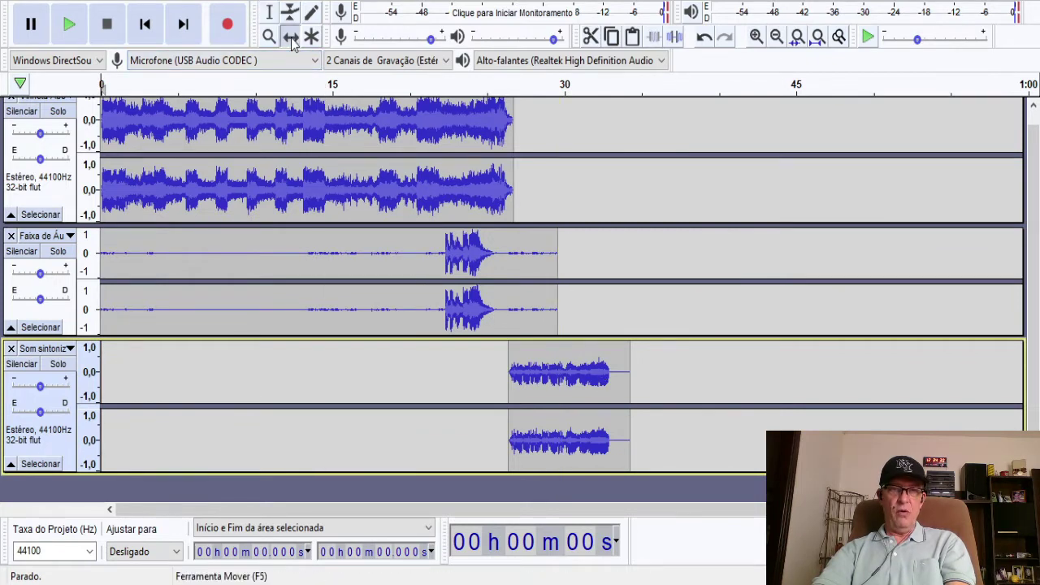
left_click_drag(584, 369, 577, 370)
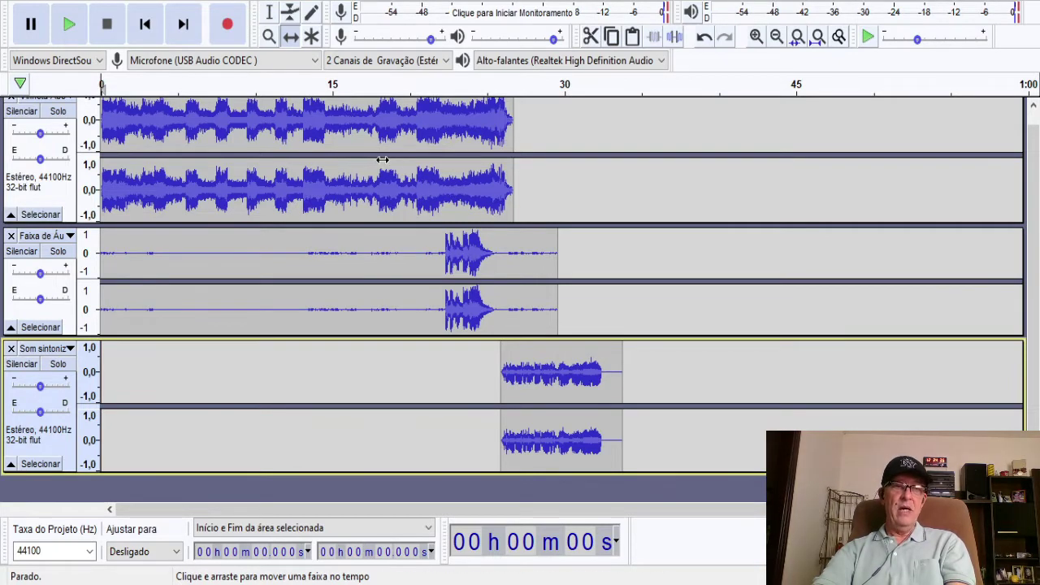
left_click(269, 12)
Play the mix from 21.875 s, just before the speech, to check the transition into the tuning sound.
scroll(452, 152, "up", 1)
left_click(434, 146)
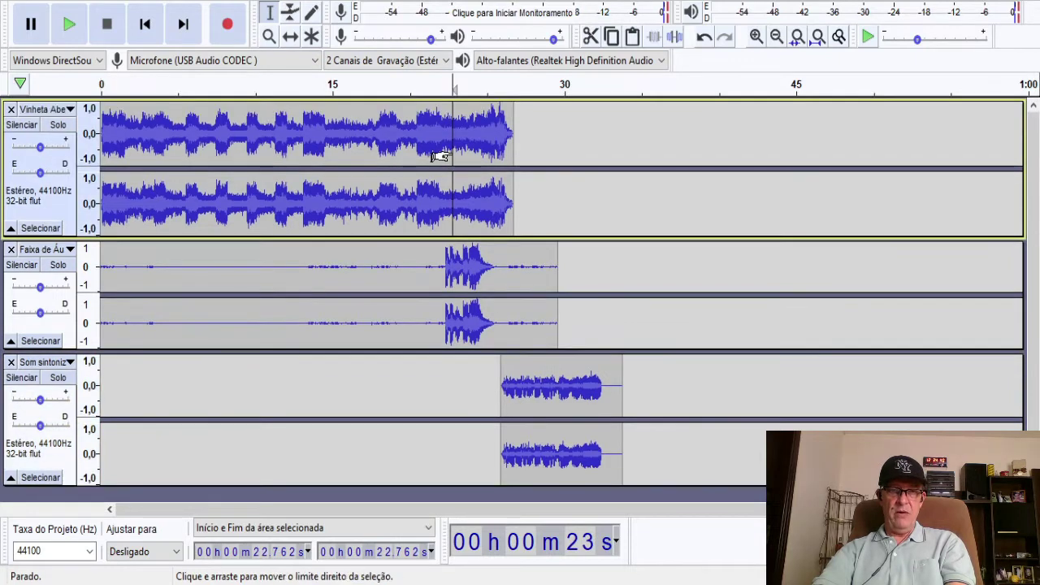
left_click(432, 272)
left_click(435, 310)
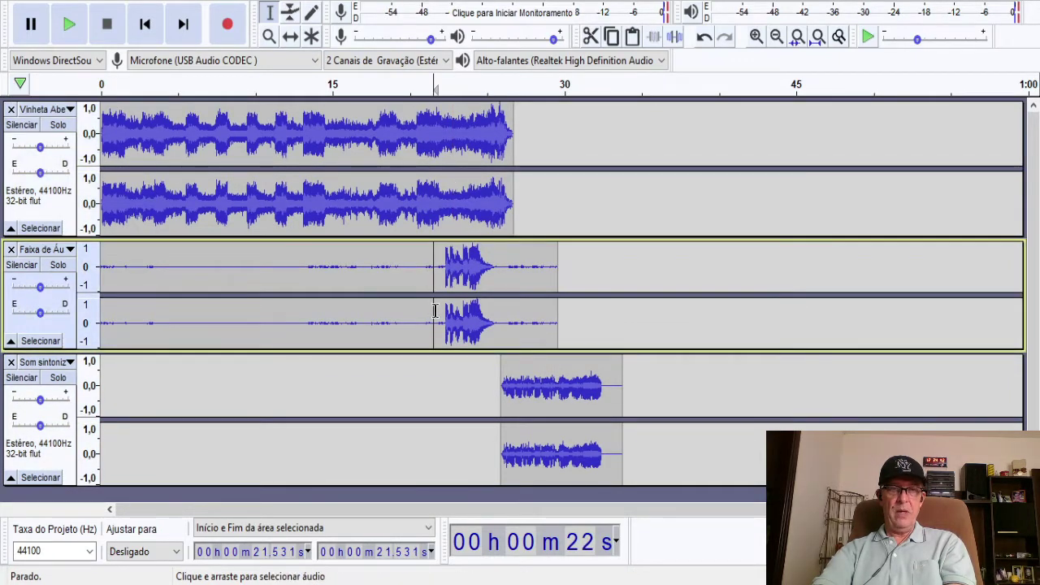
left_click(439, 383)
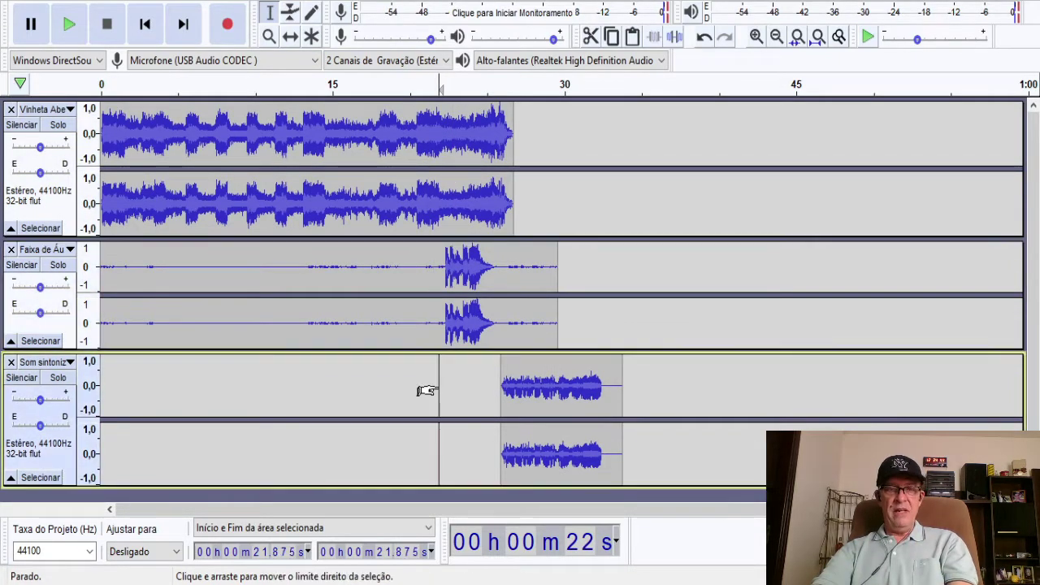
left_click(440, 231)
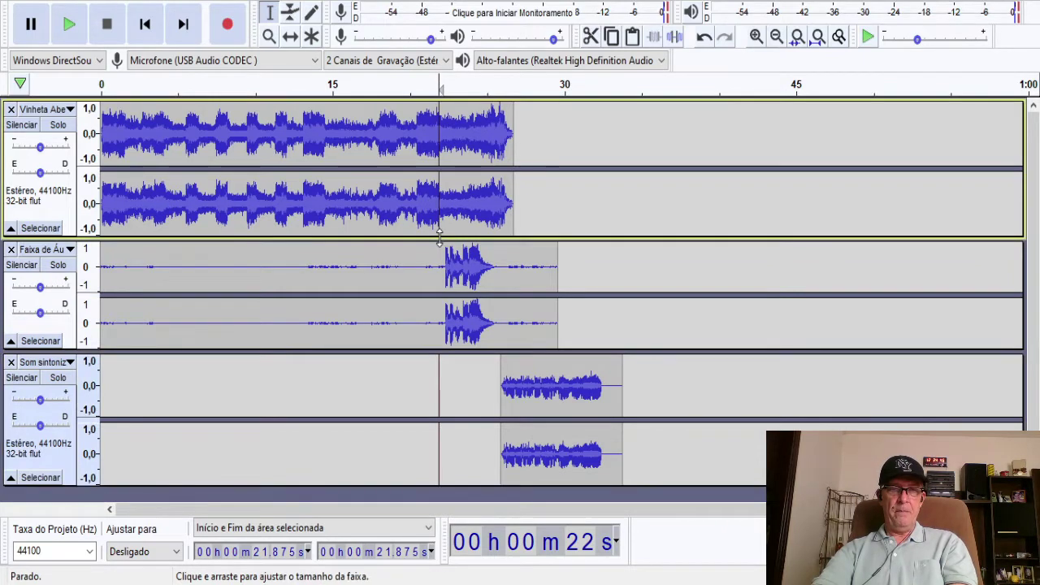
left_click(70, 25)
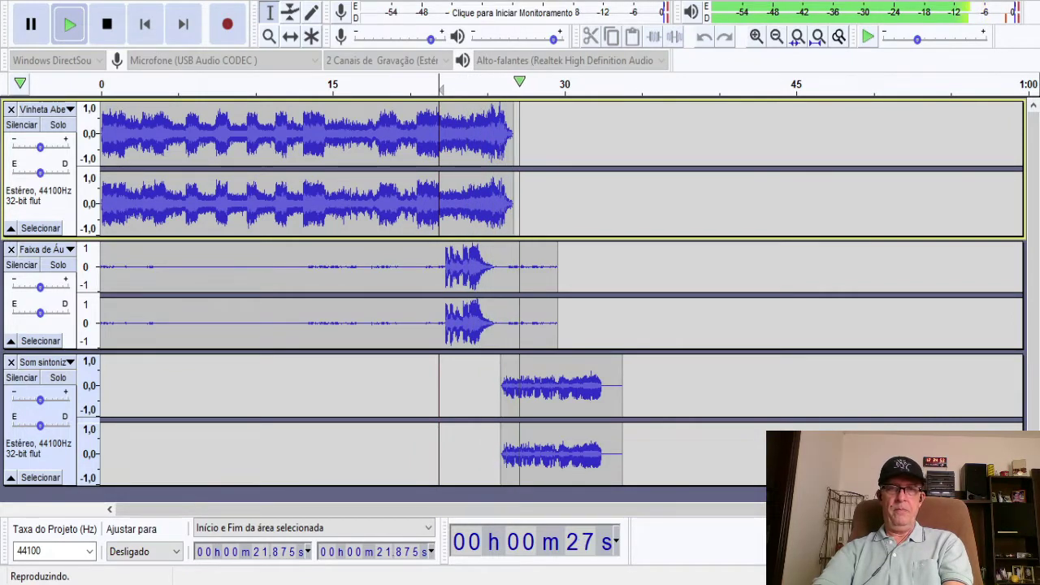
left_click(108, 25)
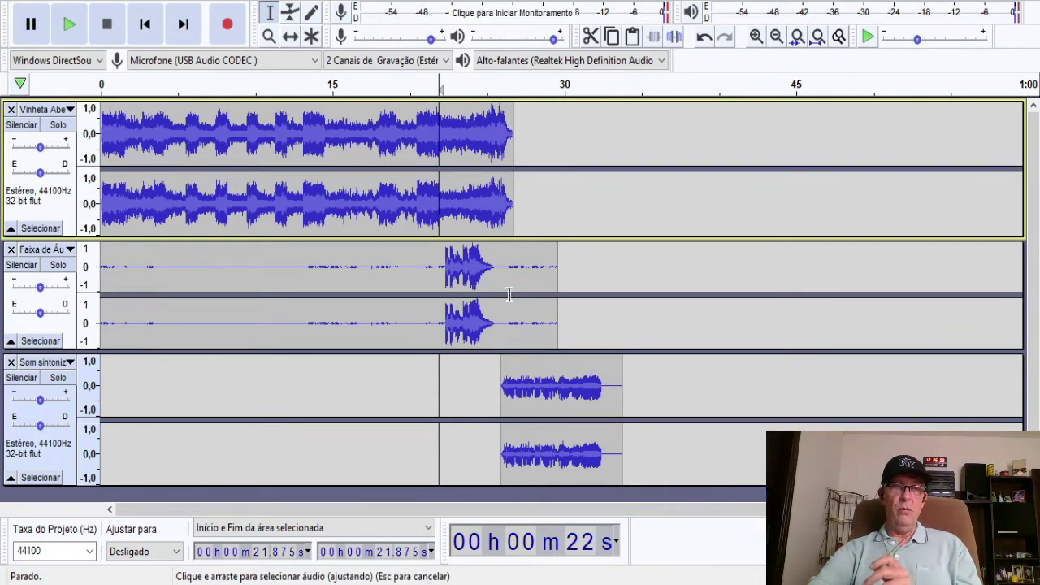
Record a new voice track from the project start alongside the mix, reduce its track height, and stop at about 41 s.
left_click(150, 26)
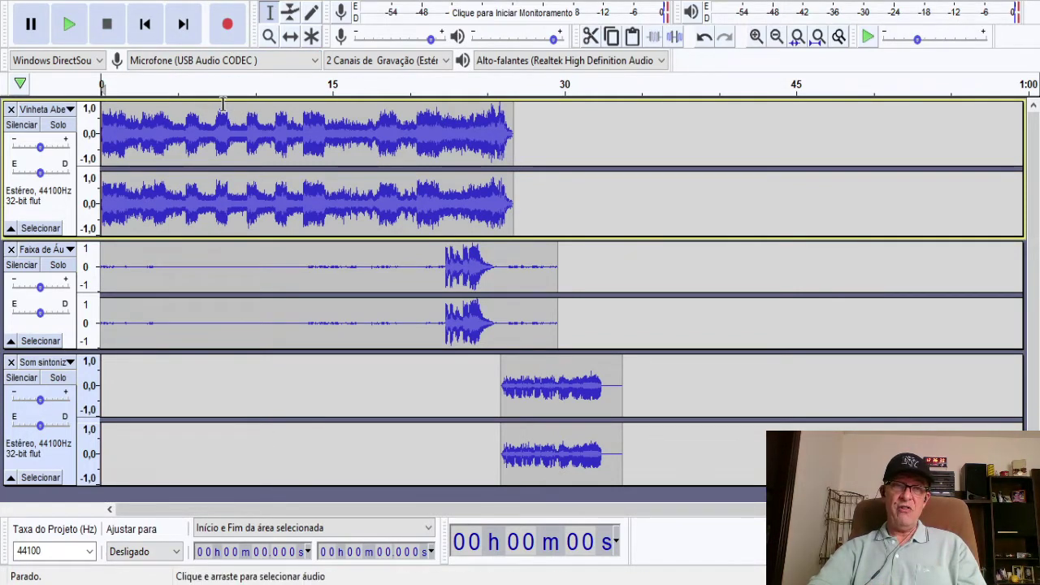
left_click(240, 34)
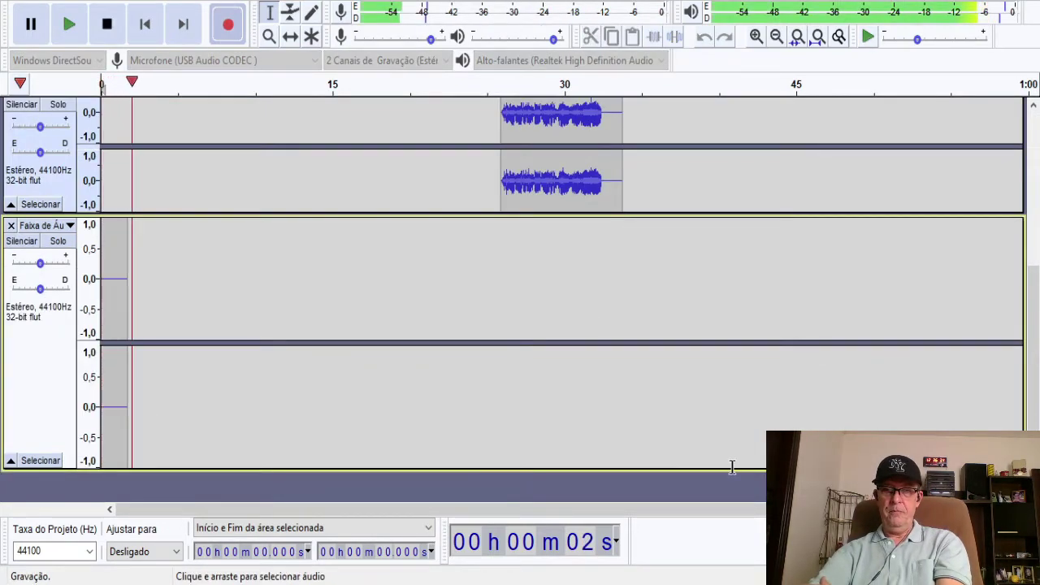
left_click_drag(733, 470, 734, 326)
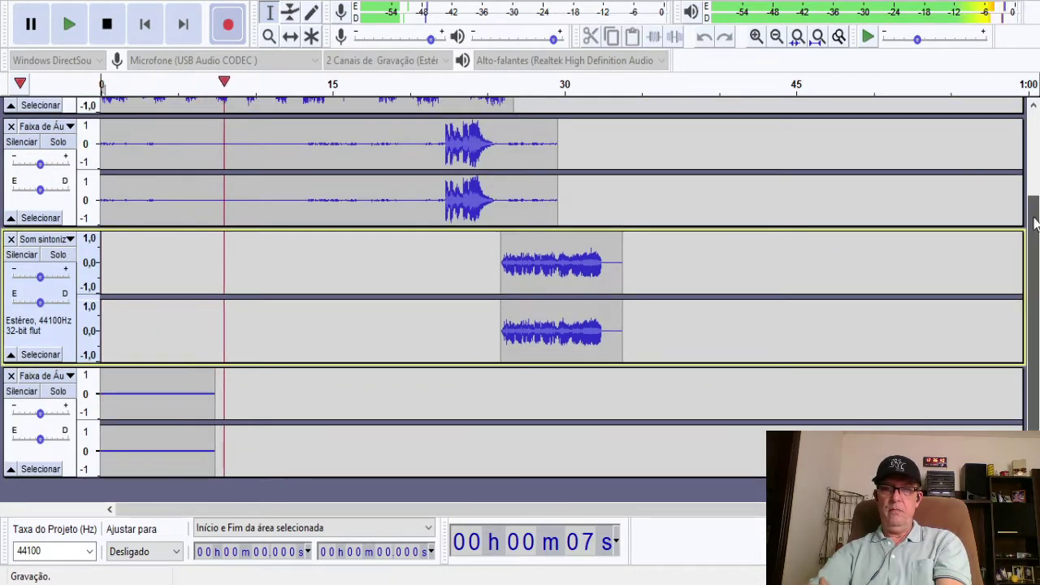
left_click_drag(1035, 225, 1033, 209)
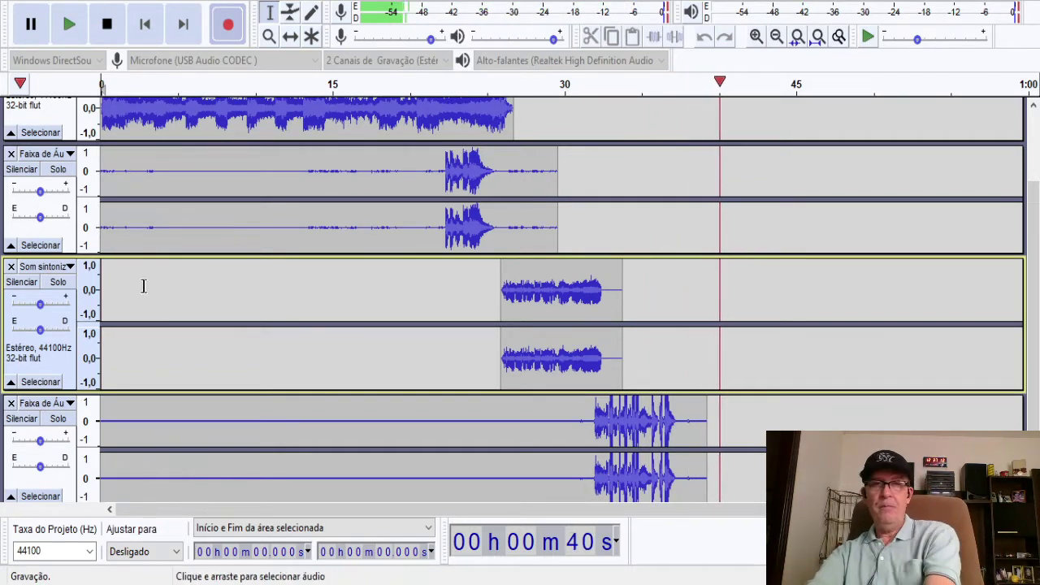
left_click(107, 25)
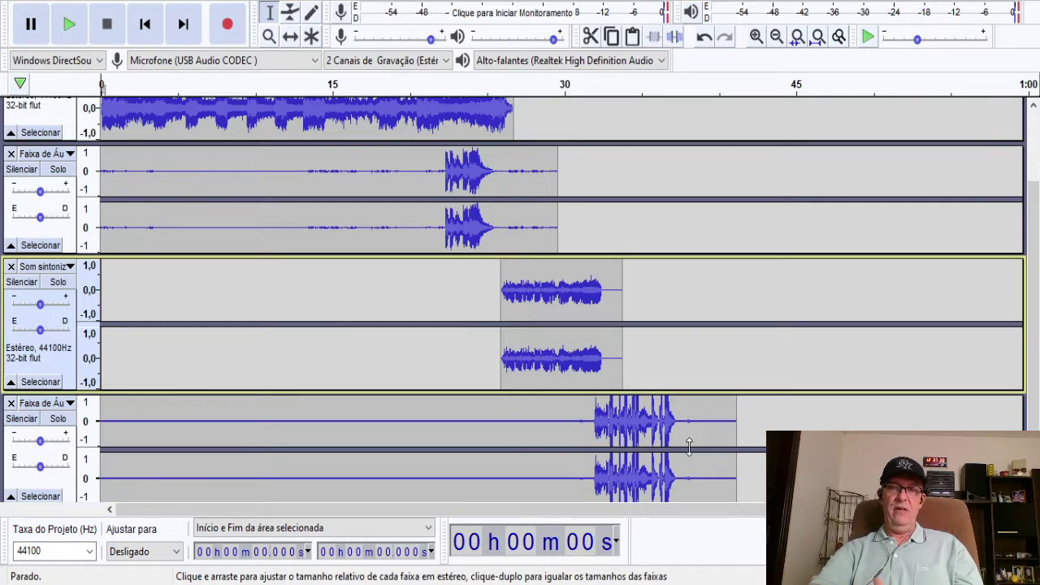
Select the speech from 31.779 to 37.789 s on the new voice track and apply the voice effects to it.
scroll(686, 446, "down", 1)
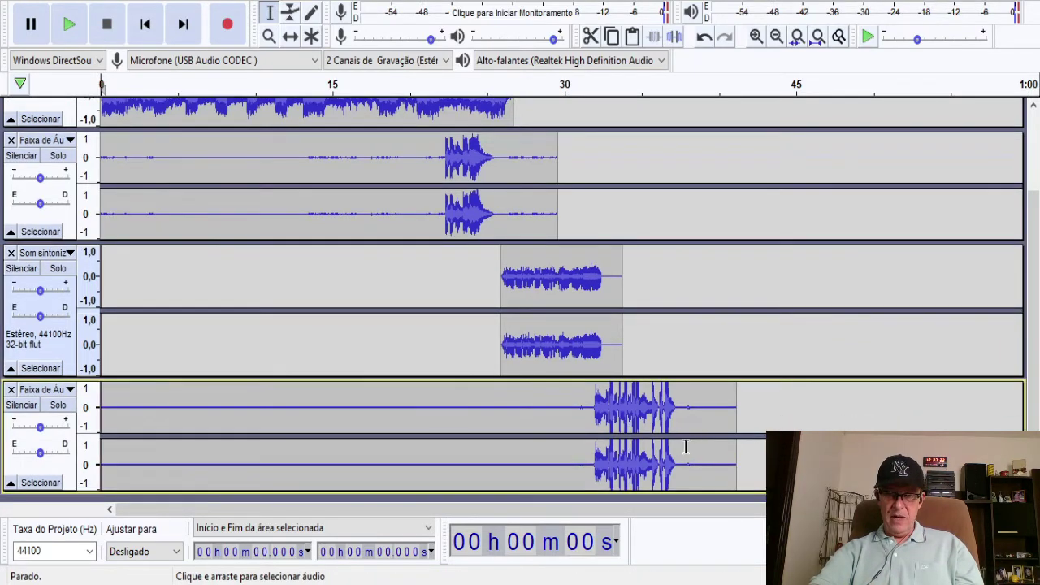
left_click(685, 431)
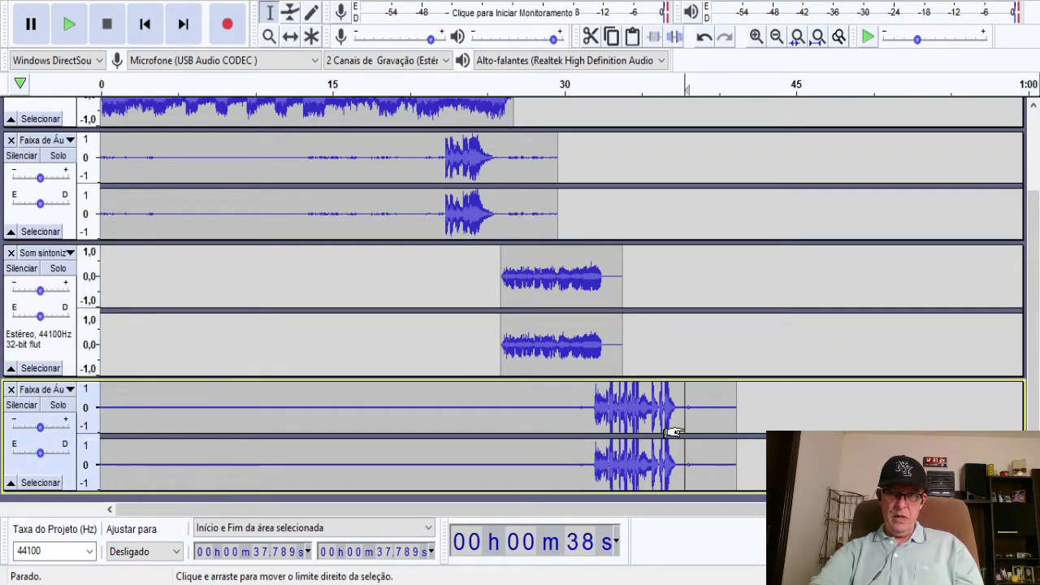
left_click_drag(672, 432, 582, 443)
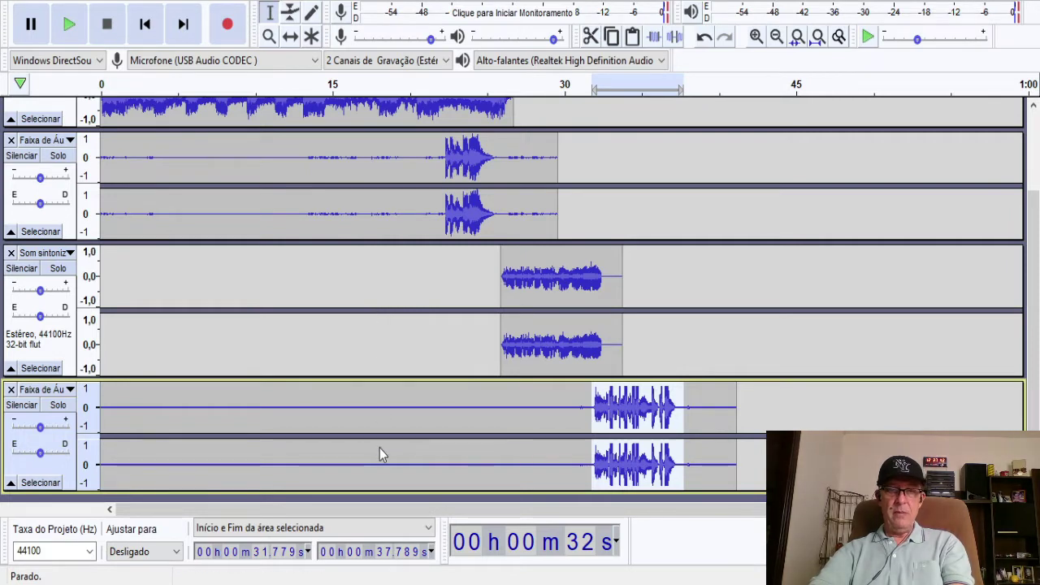
left_click(571, 425)
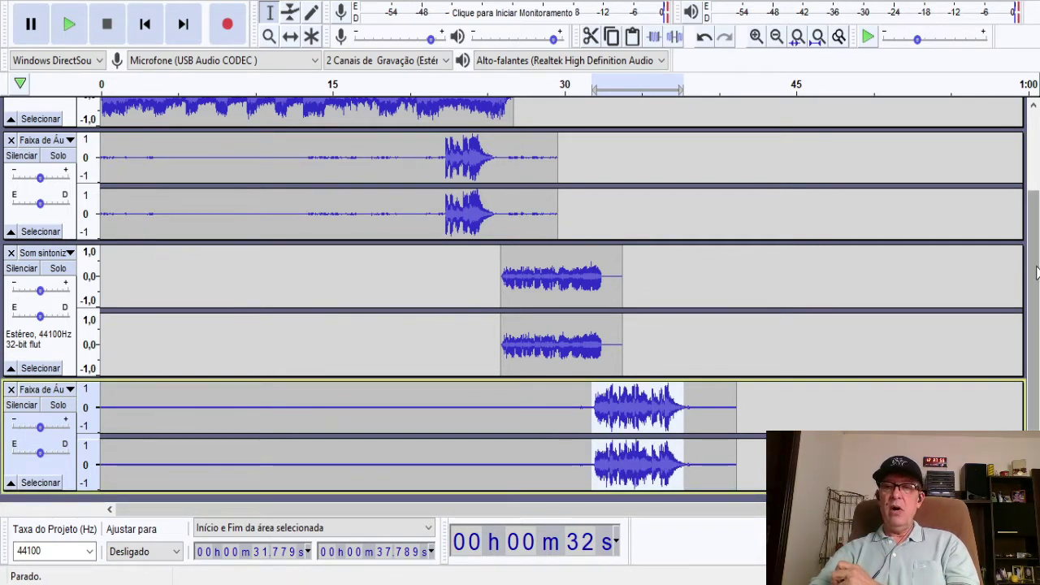
Reduce the heights of the new voice track and the Som sintoniz track so more of the four-track arrangement fits.
left_click_drag(812, 492, 812, 472)
mouse_move(1032, 277)
left_mouse_down()
mouse_move(1029, 265)
mouse_move(1028, 295)
left_mouse_up()
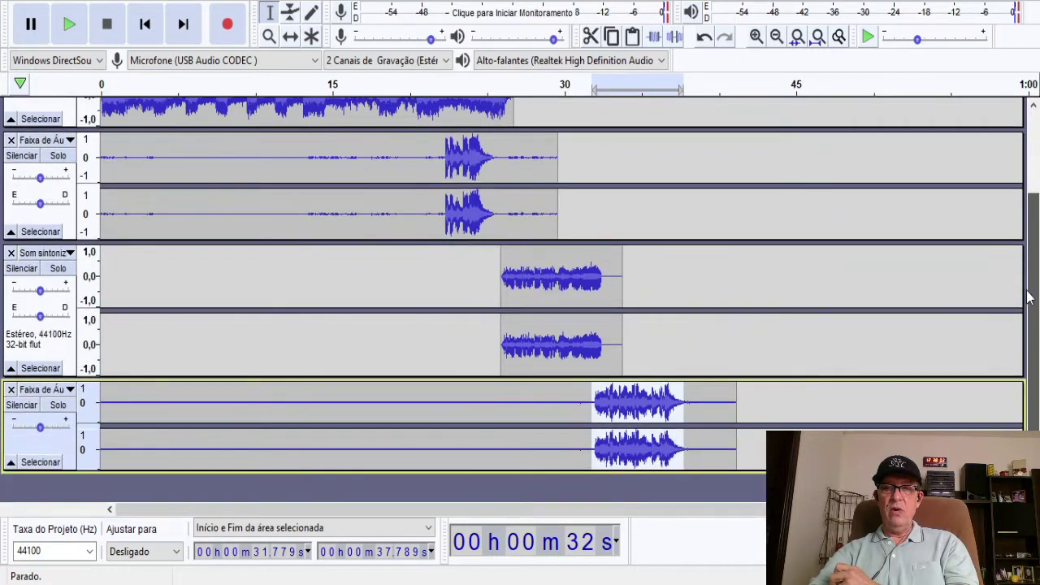
scroll(864, 358, "up", 3)
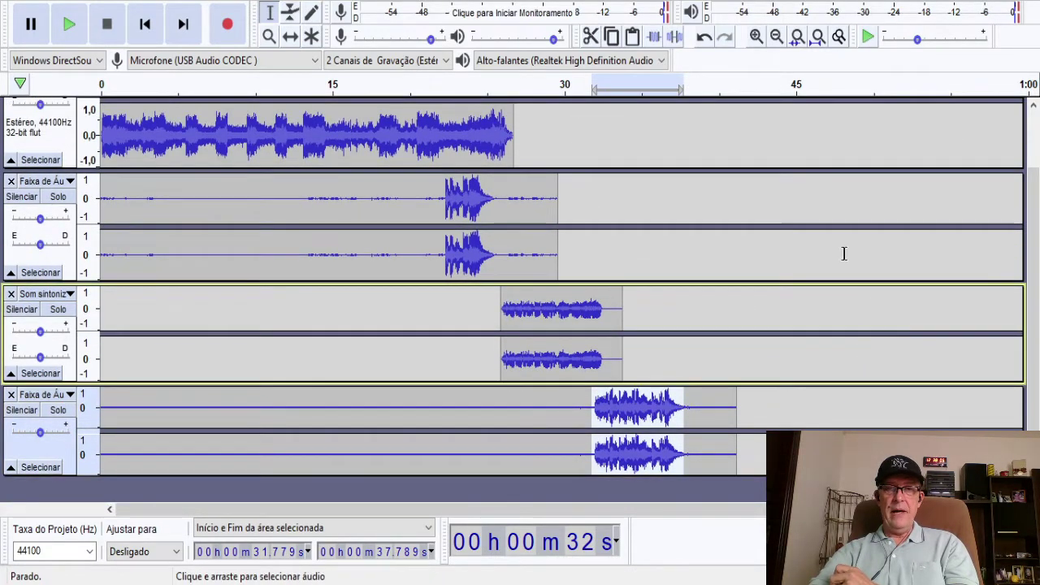
left_click_drag(1029, 179, 1025, 157)
scroll(1014, 212, "down", 4)
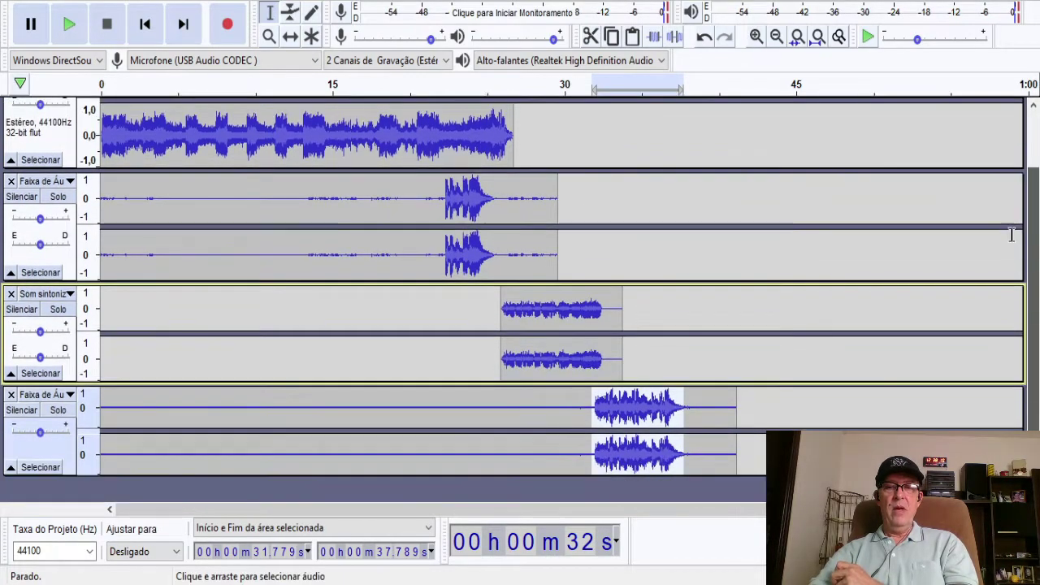
scroll(1011, 179, "up", 5)
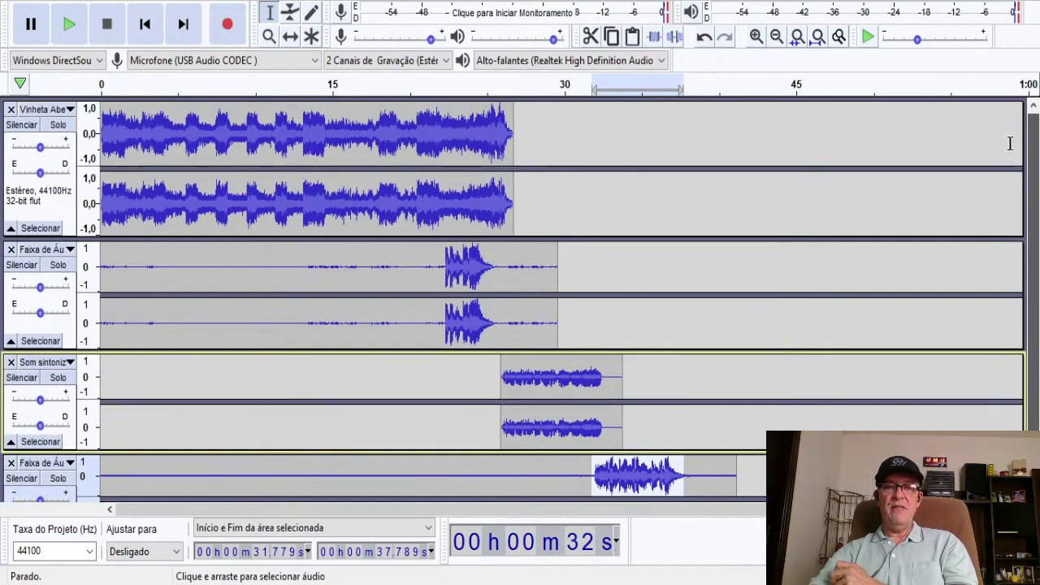
scroll(1010, 144, "down", 2)
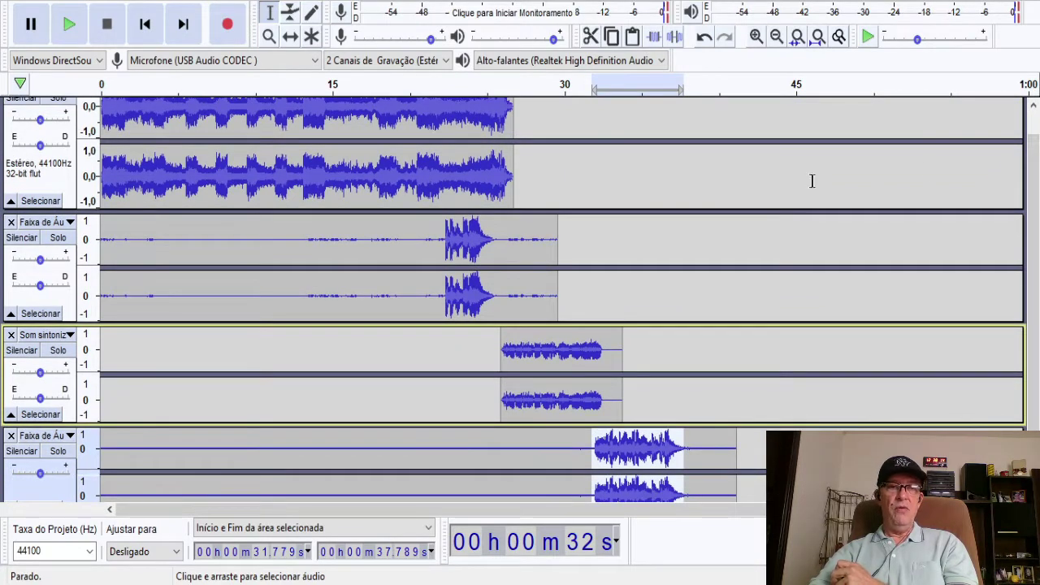
Play the four-track mix from the start to check the tuning sound leading into the new speech, then stop playback.
left_click(146, 24)
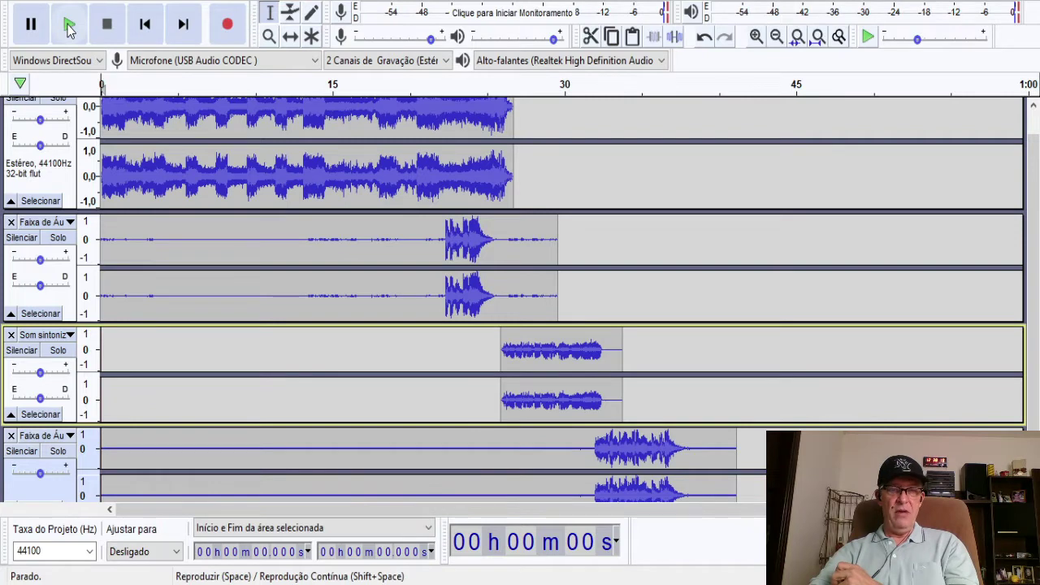
left_click(69, 27)
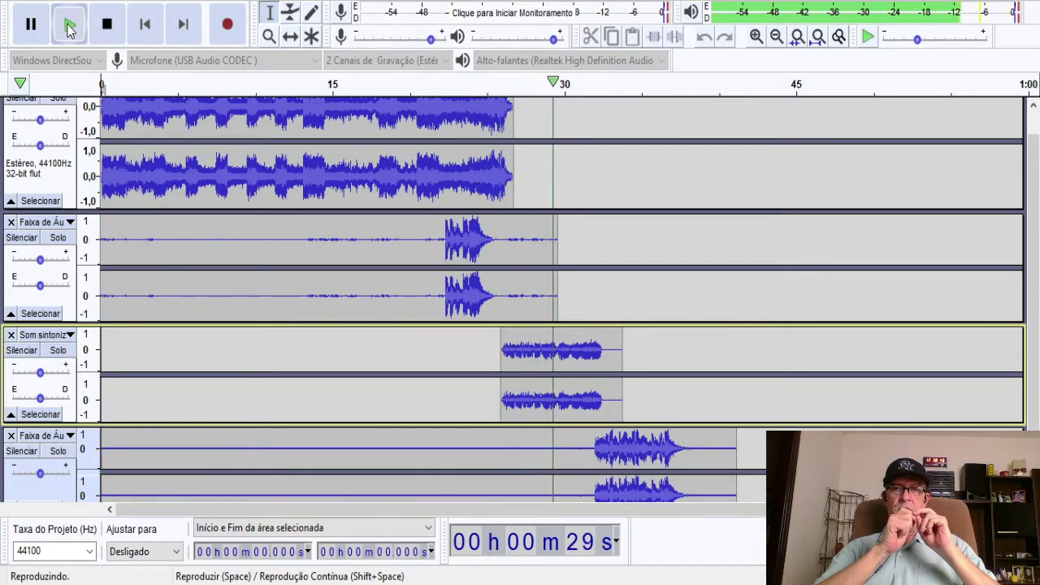
left_click(121, 30)
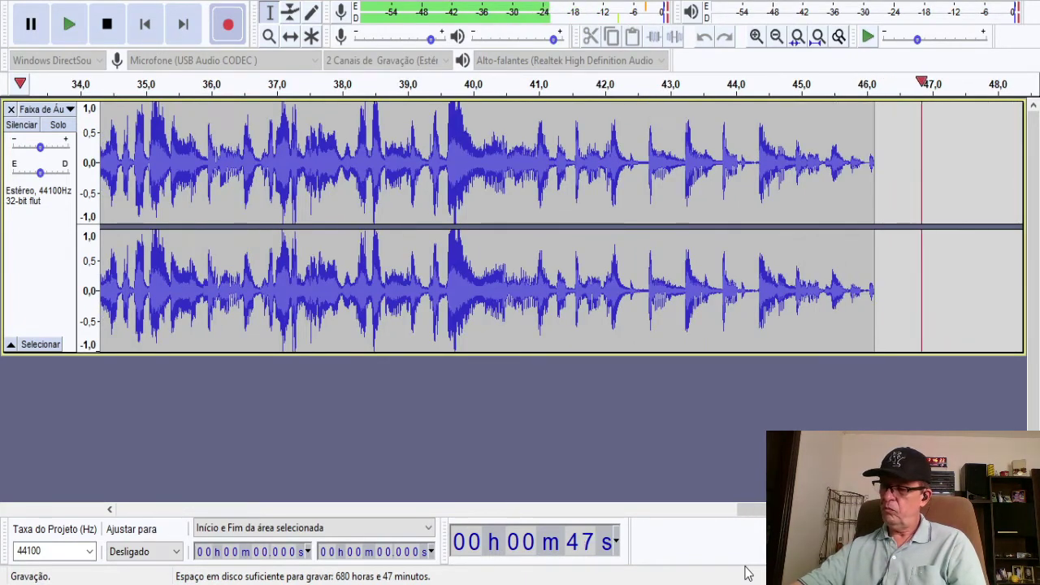
Stop the new recording at about 50.7 s and bring the whole take into view from its beginning.
left_click(112, 26)
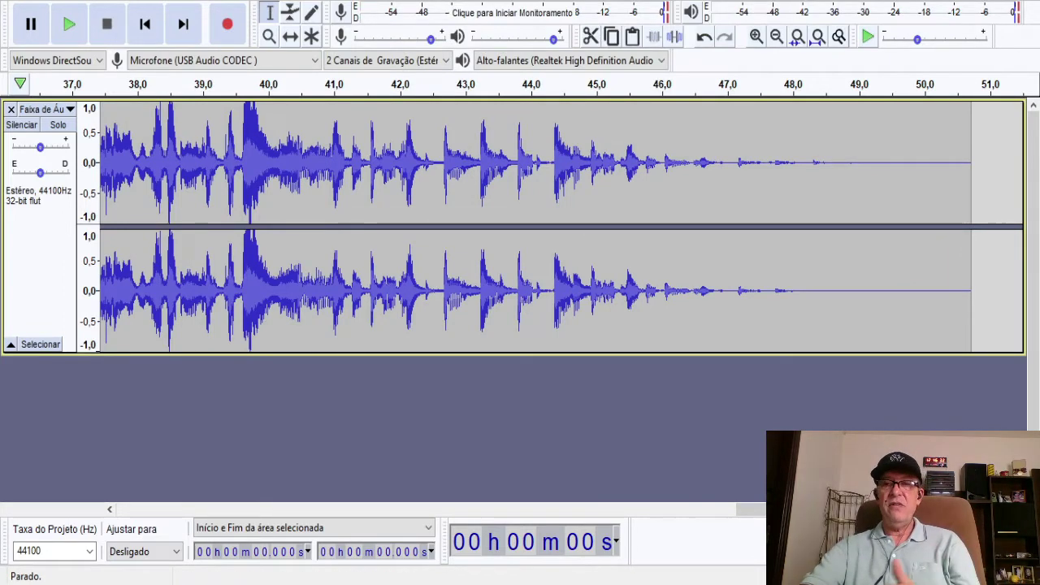
left_click(777, 42)
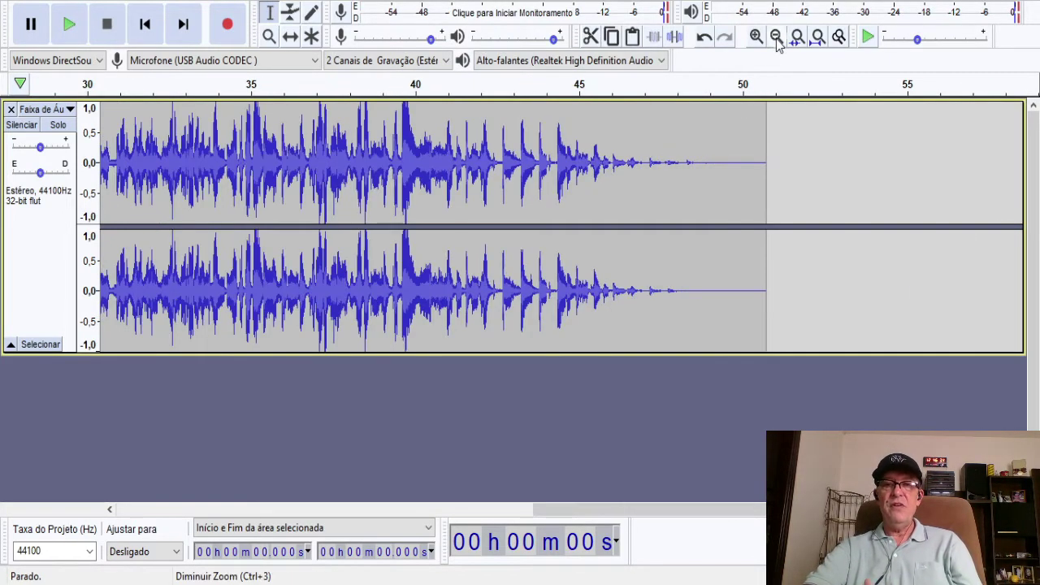
left_click(777, 42)
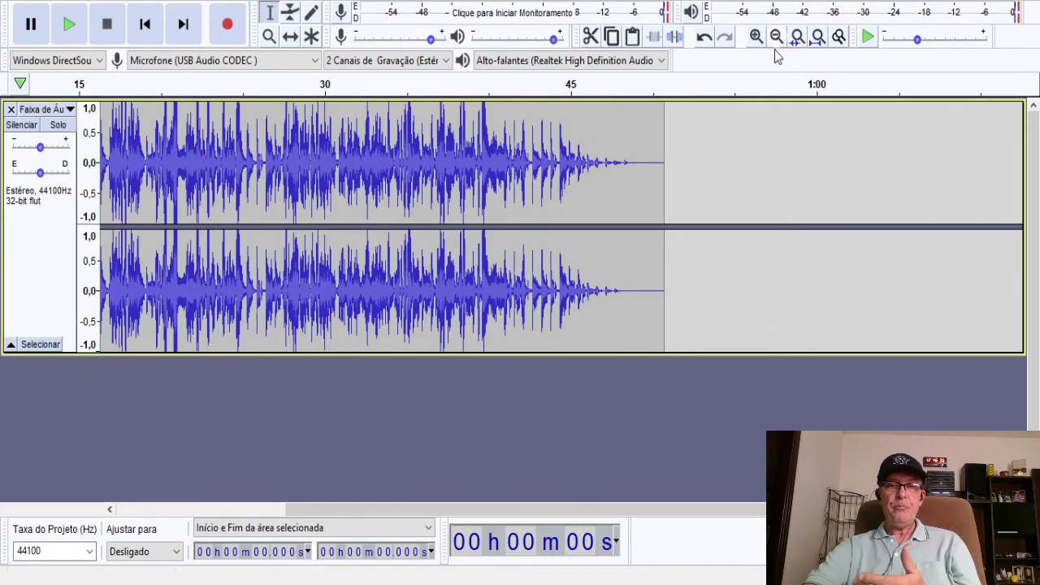
left_click_drag(737, 508, 383, 493)
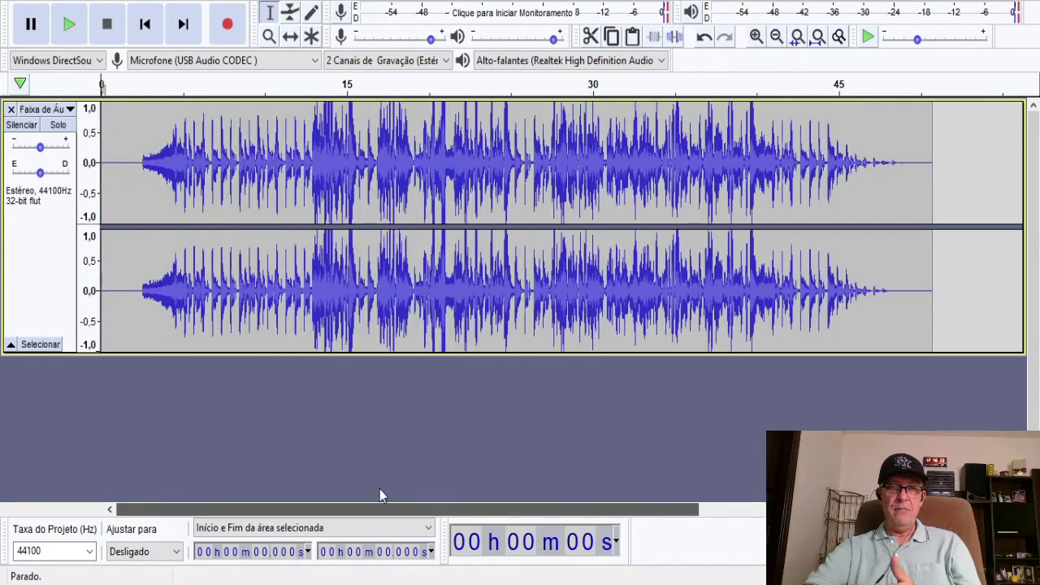
Trim the silence off the recorded take by deleting its first 2.368 s and its tail from 47.508 s onward.
left_click(140, 221)
left_click_drag(126, 227, 45, 231)
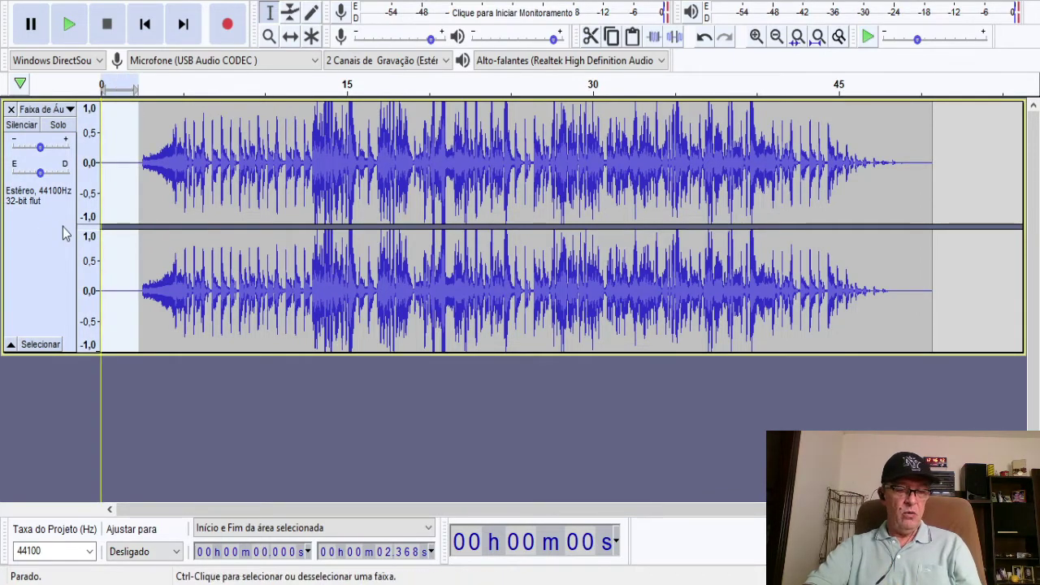
key("Delete")
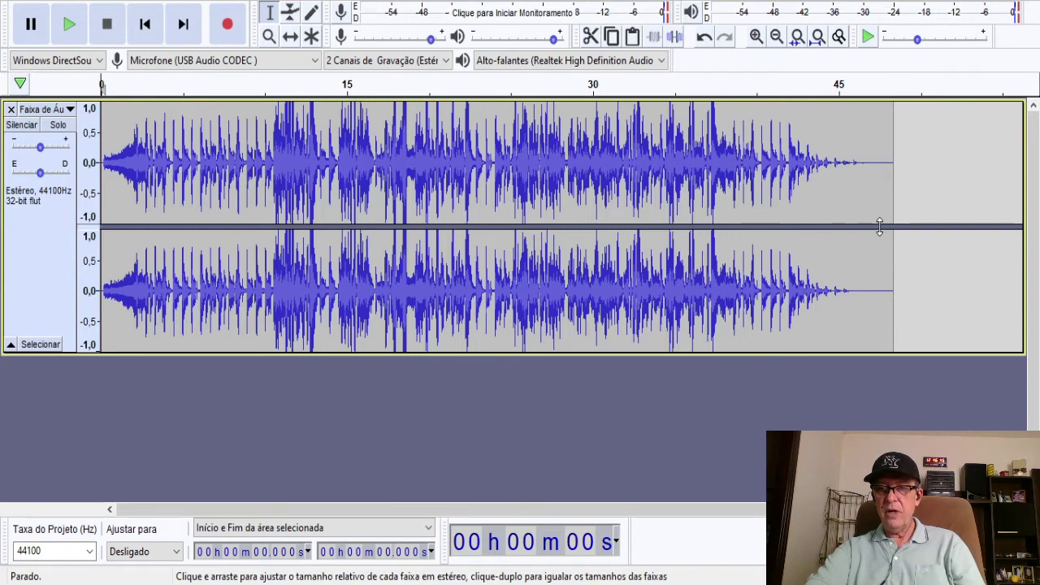
left_click_drag(879, 227, 1037, 251)
key("Delete")
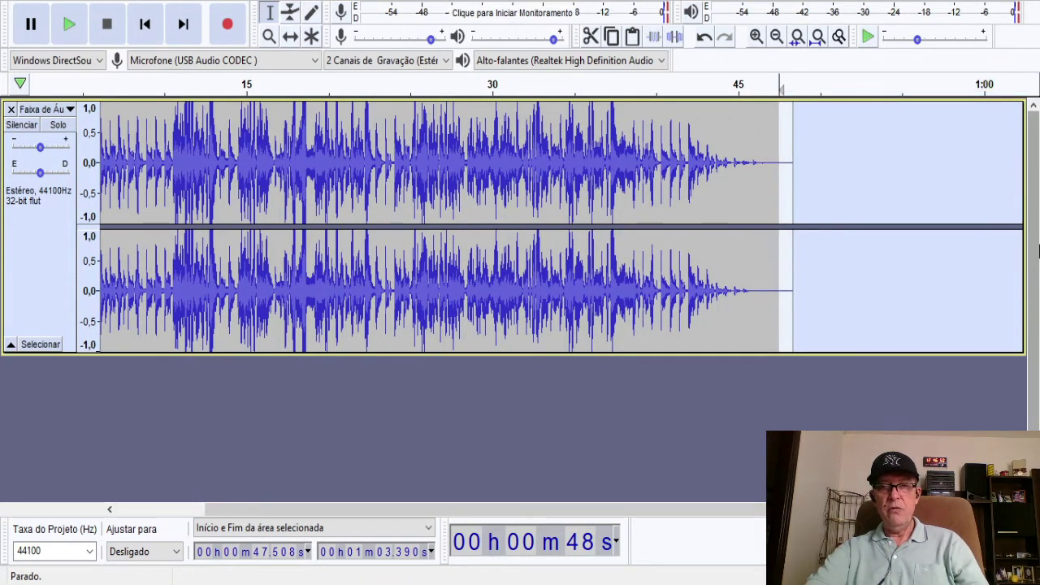
Play the trimmed take from its start through to the closing fade-out to check it, then stop playback.
left_click(144, 24)
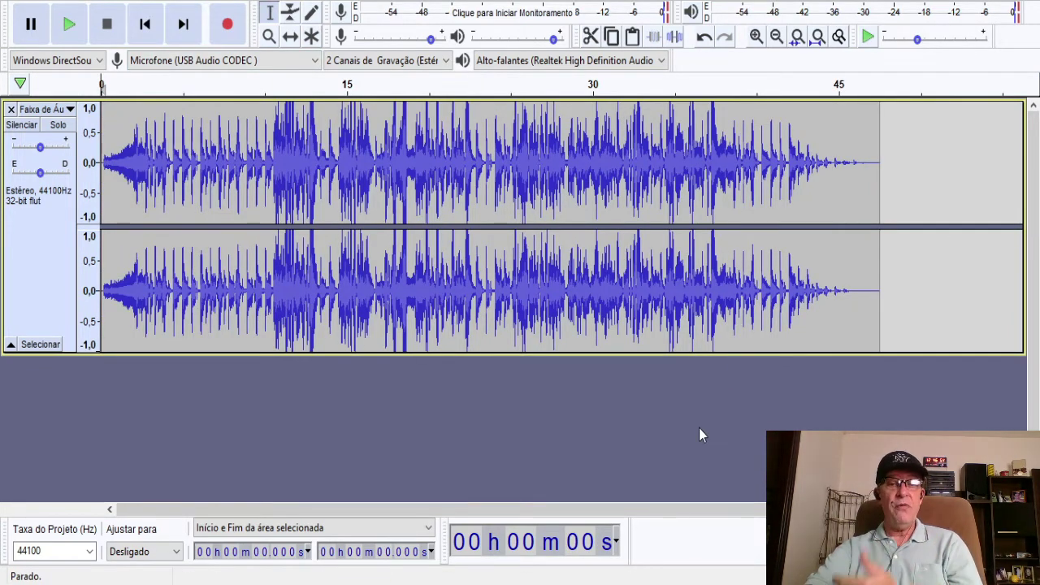
left_click(72, 29)
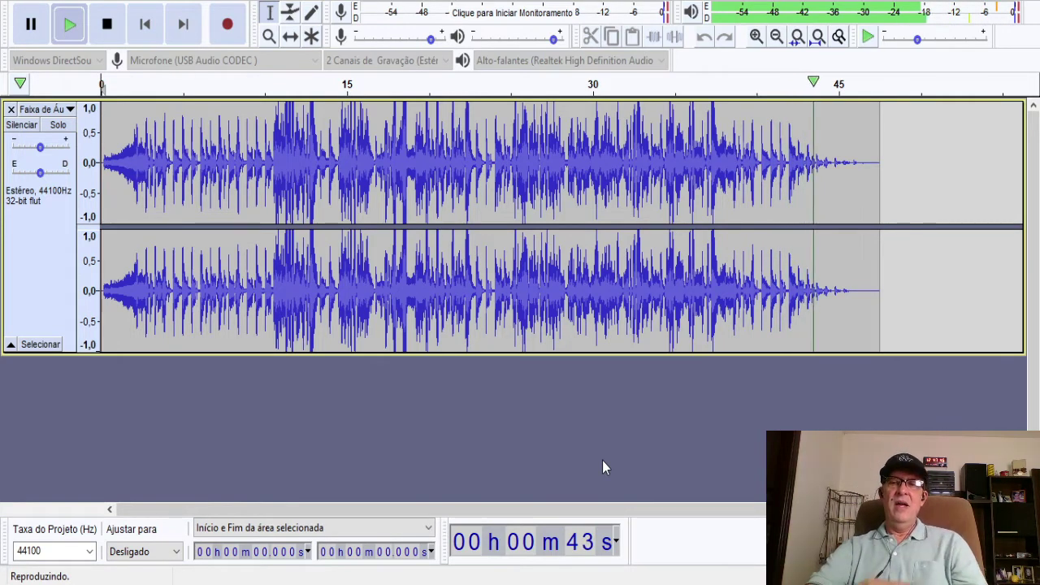
left_click(107, 25)
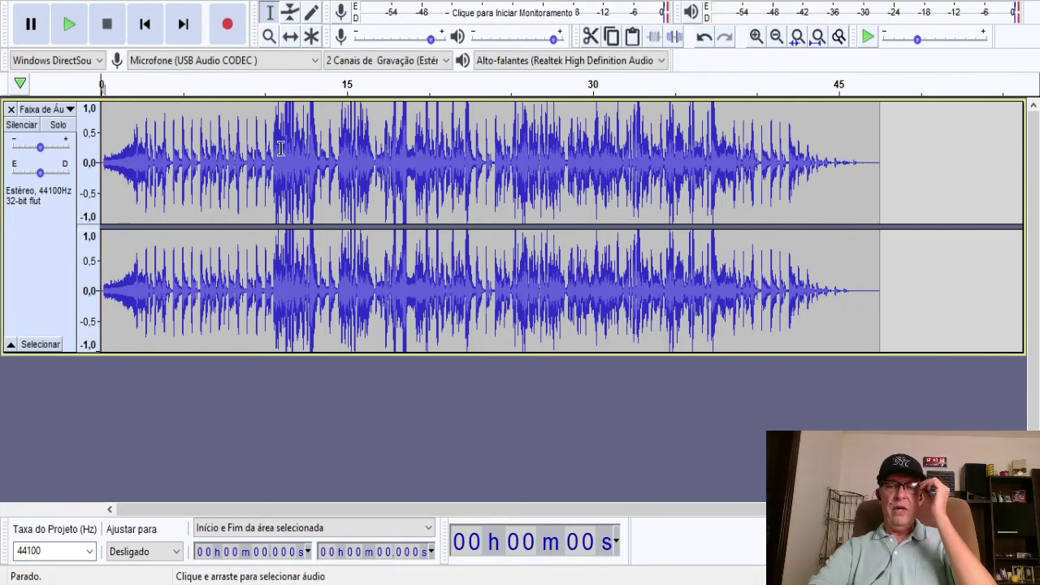